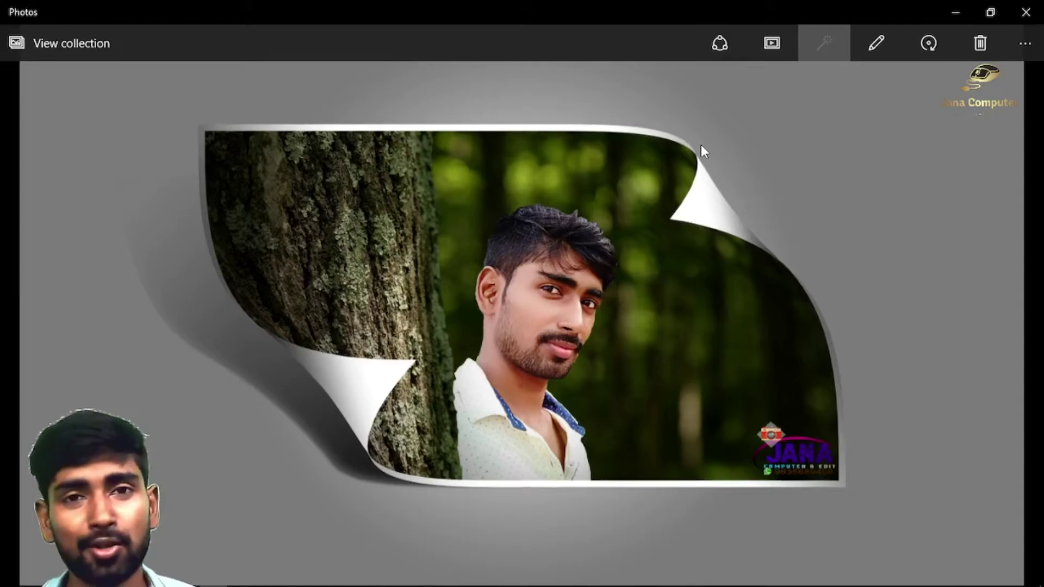
# Page through the first curled-page previews to reach the tilted curled-page portrait
pyautogui.press('Right')
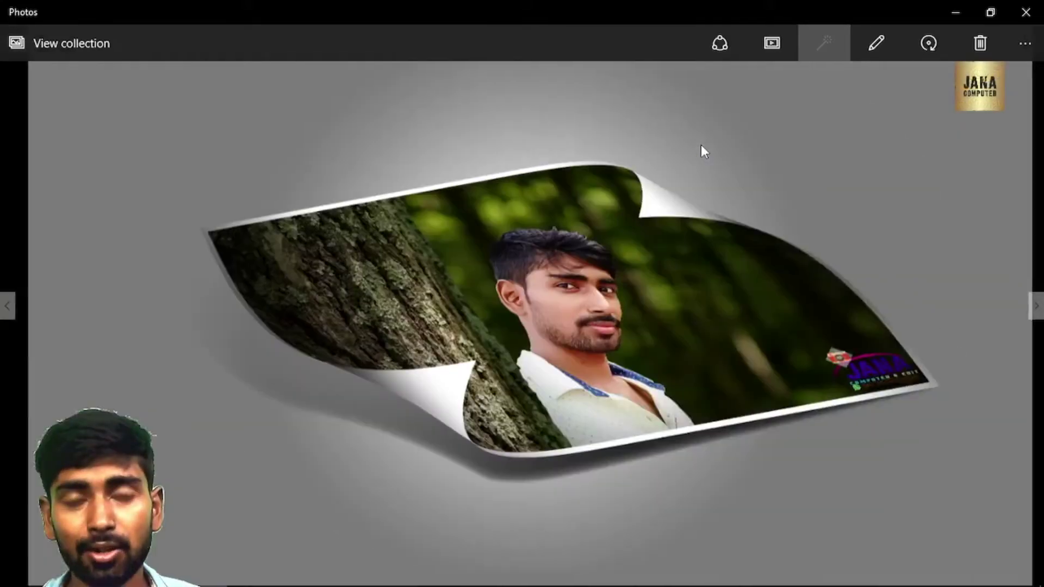
pyautogui.press('Right')
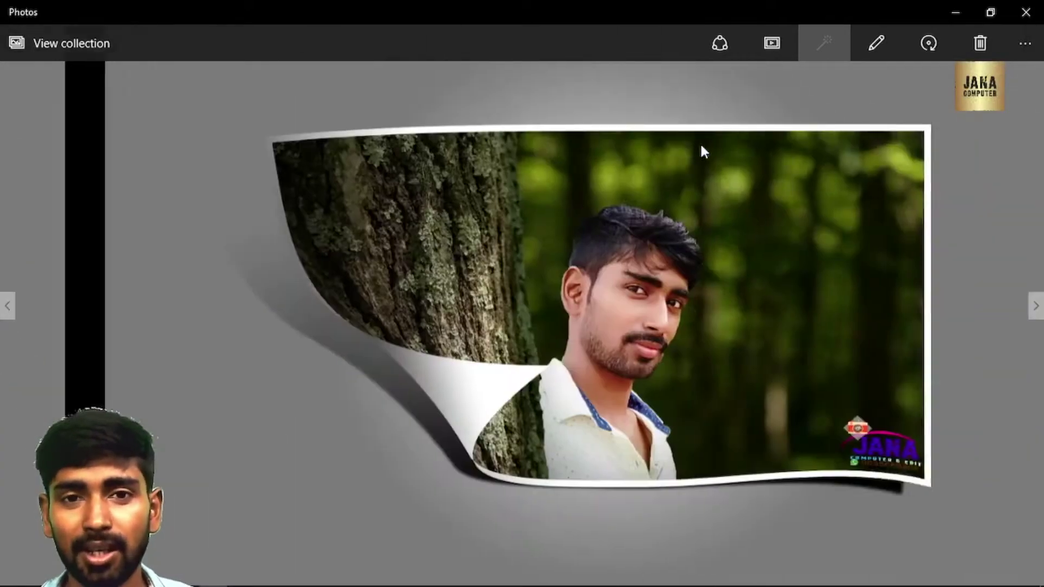
pyautogui.press('Right')
pyautogui.press('Right')
pyautogui.press('Right')
pyautogui.press('Right')
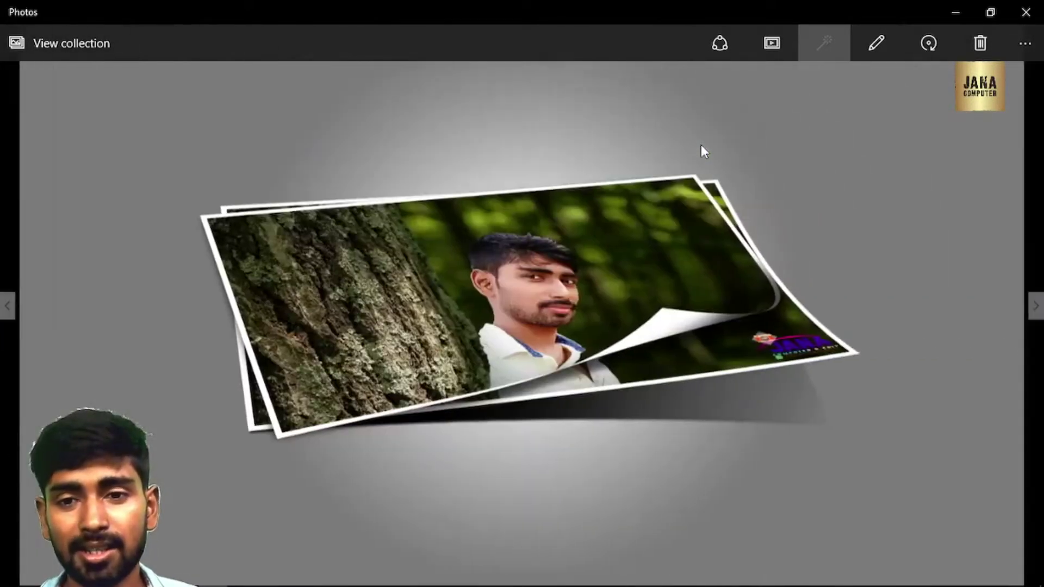
pyautogui.press('Right')
pyautogui.press('Right')
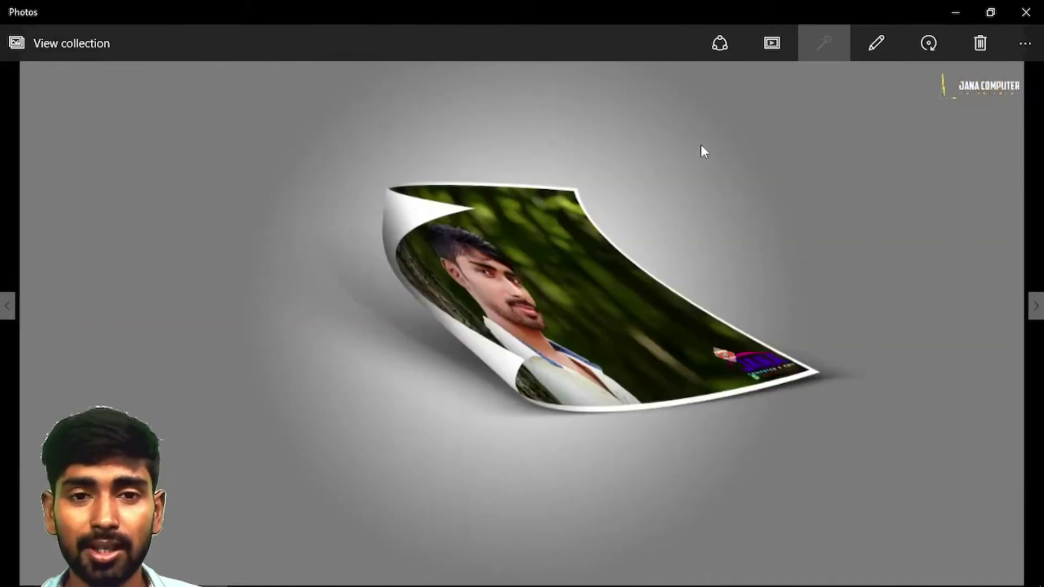
pyautogui.press('Right')
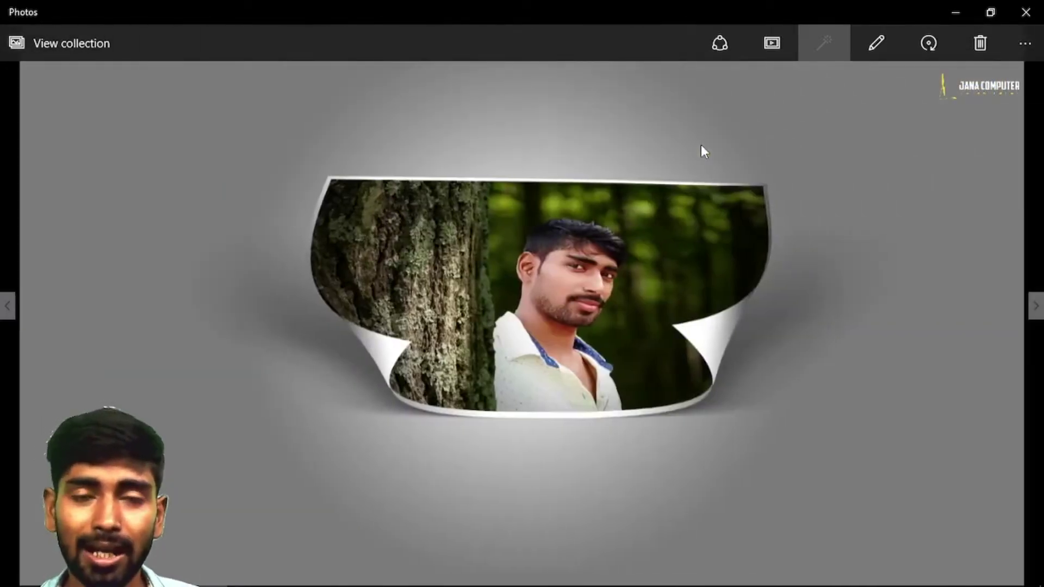
# View the torn-photo previews, including the tilted perspective torn version
pyautogui.press('Right')
pyautogui.press('Right')
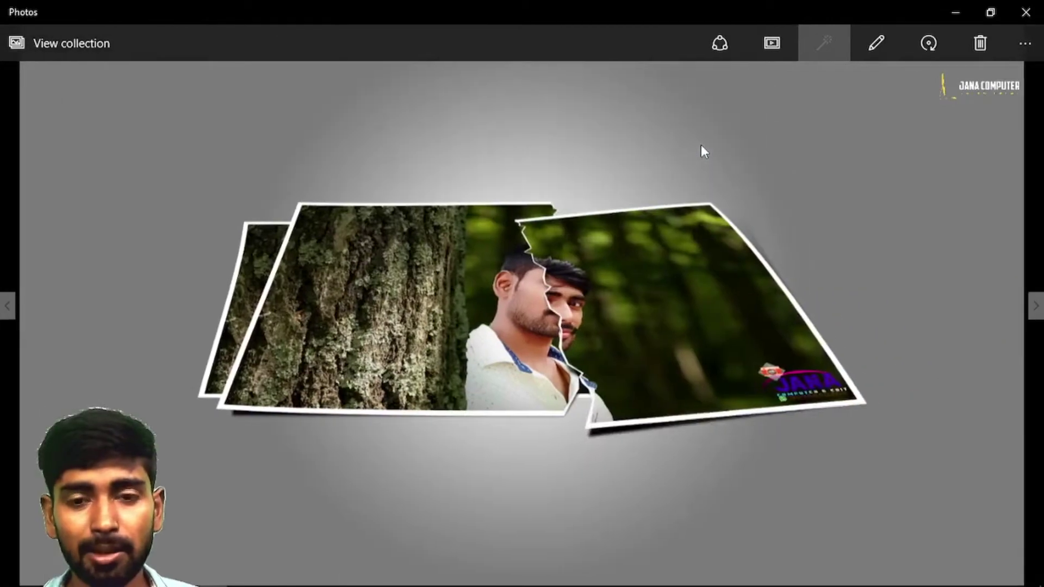
pyautogui.press('Right')
pyautogui.press('Right')
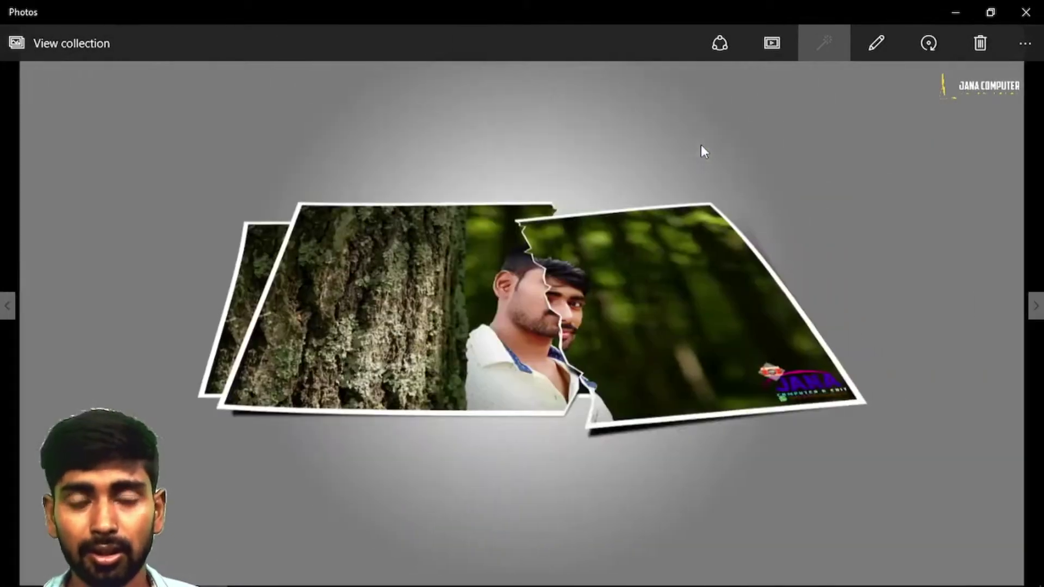
pyautogui.press('Right')
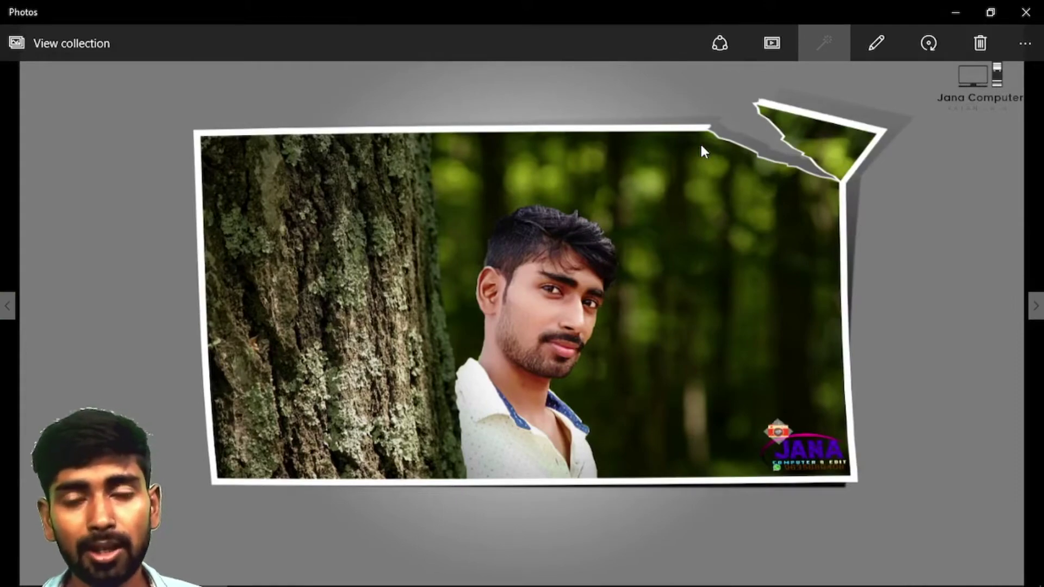
pyautogui.press('Right')
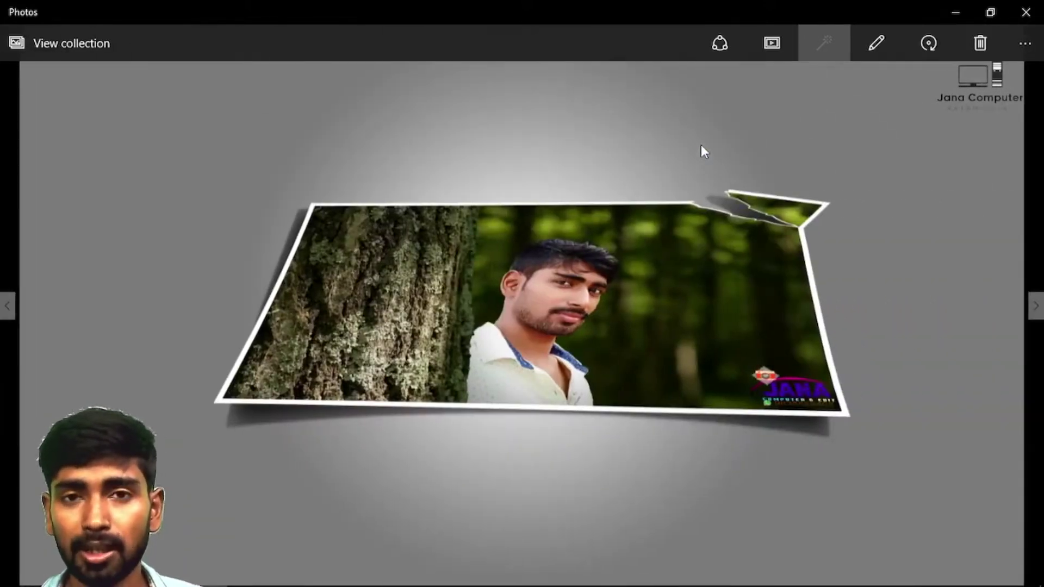
# Continue through more curled-page portraits to the rolled-up bottom edge preview
pyautogui.press('Right')
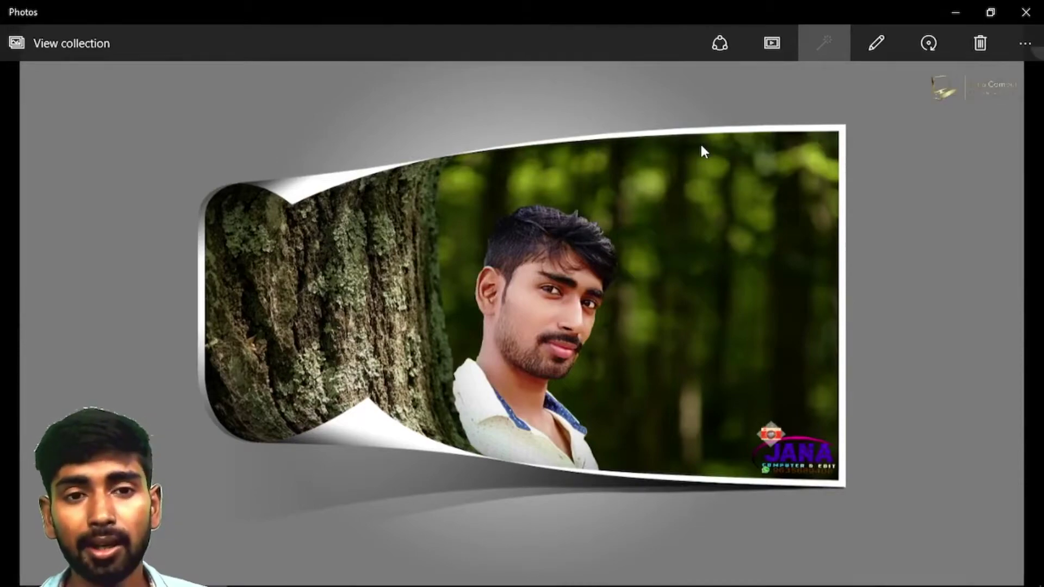
pyautogui.press('Right')
pyautogui.press('Right')
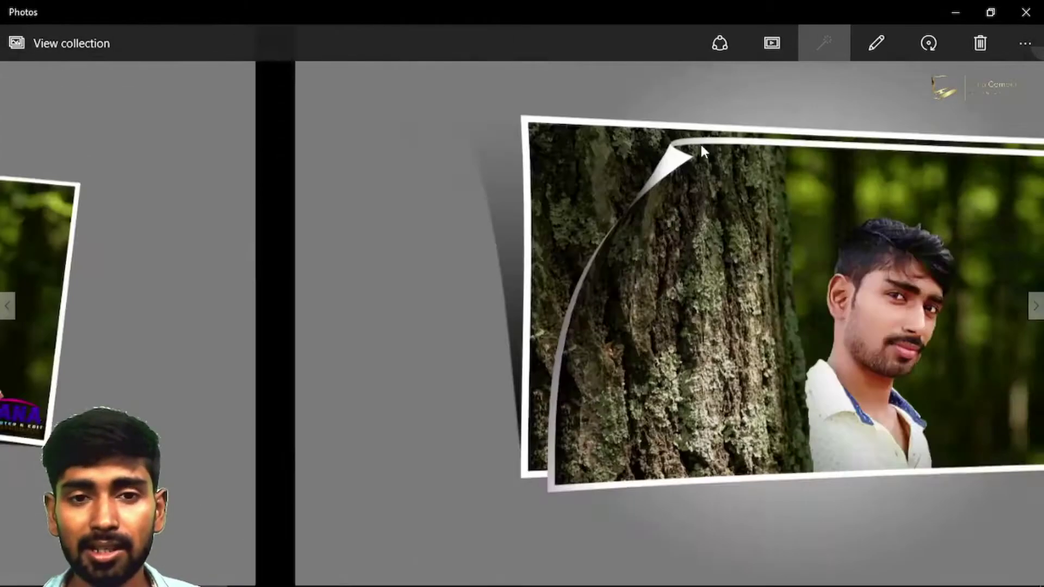
pyautogui.press('Right')
pyautogui.press('Right')
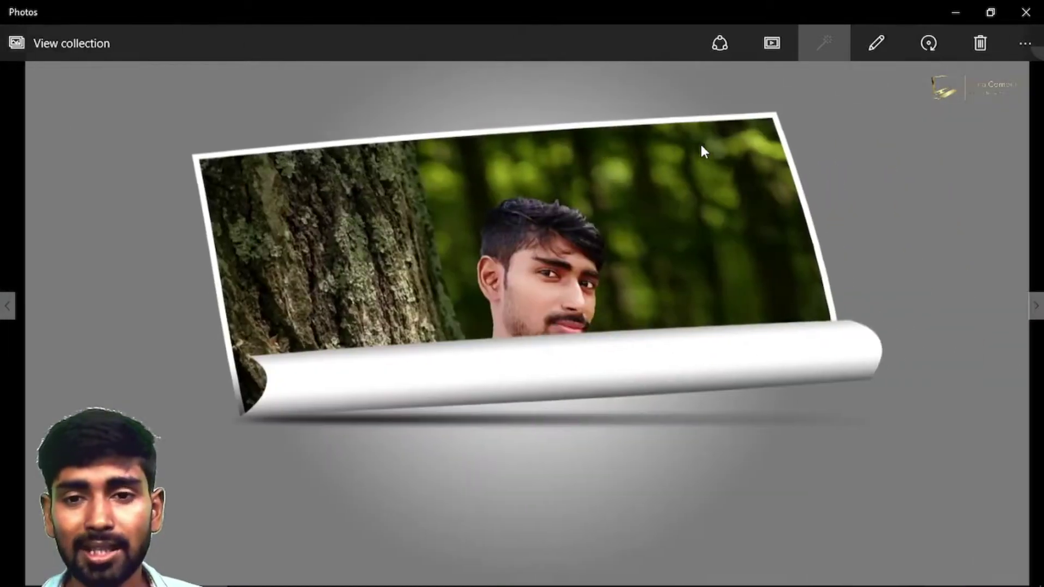
pyautogui.press('Right')
pyautogui.press('Right')
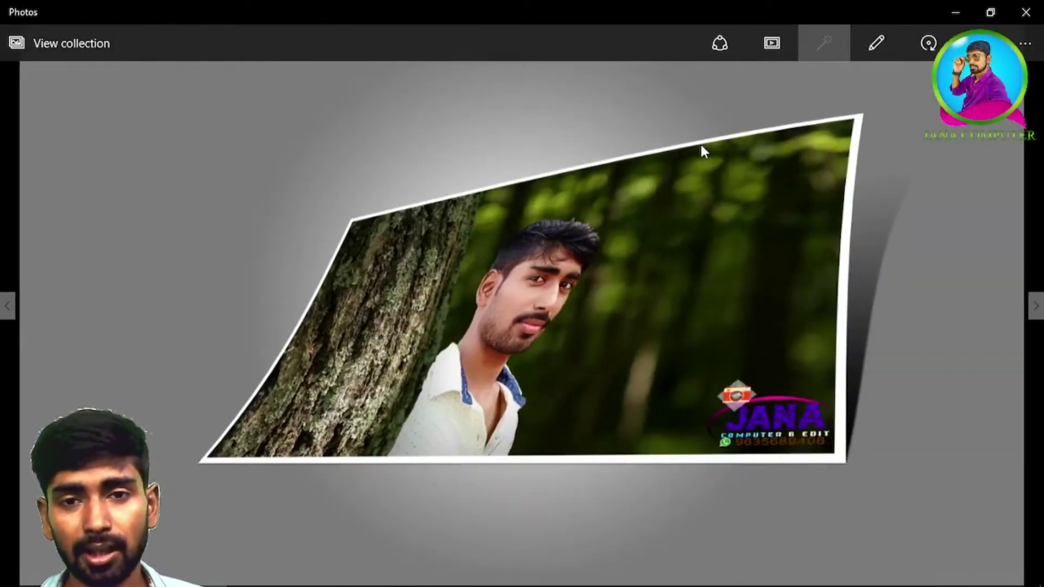
# Advance through more curled-page and tilted previews to the two-photo stack preview
pyautogui.press('Right')
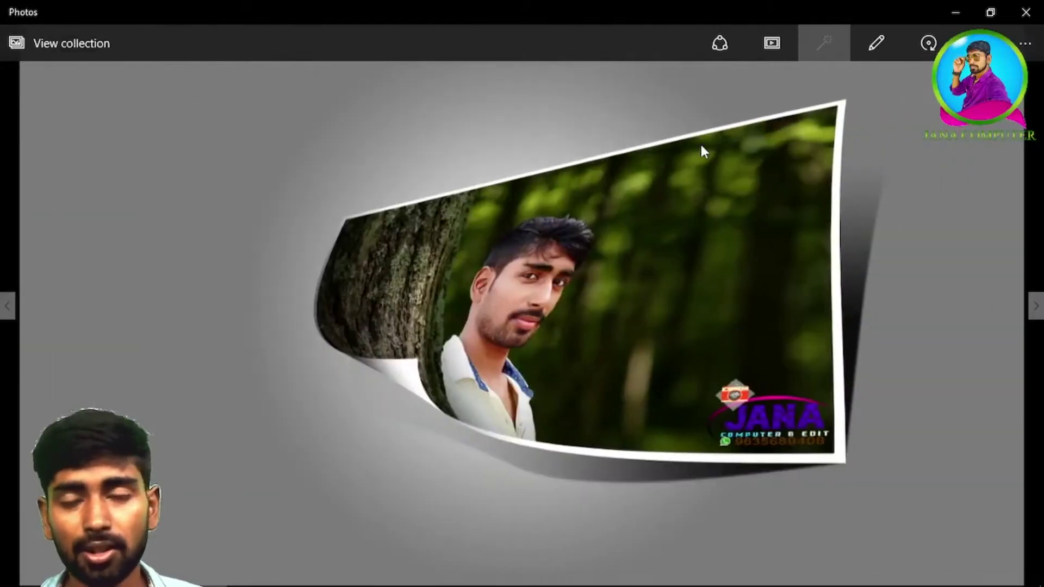
pyautogui.press('Right')
pyautogui.press('Right')
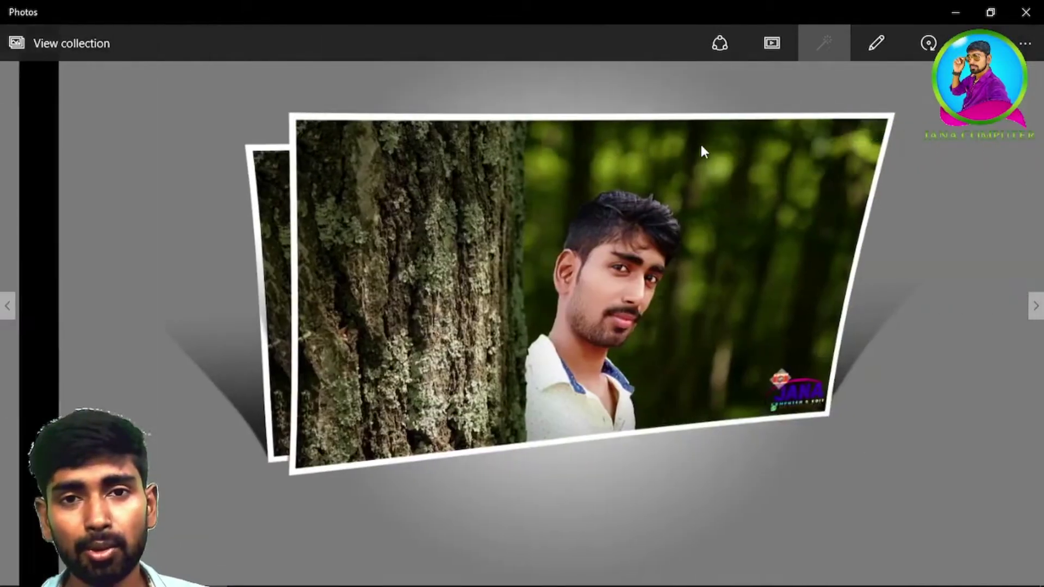
pyautogui.press('Right')
pyautogui.press('Right')
pyautogui.press('Right')
pyautogui.press('Right')
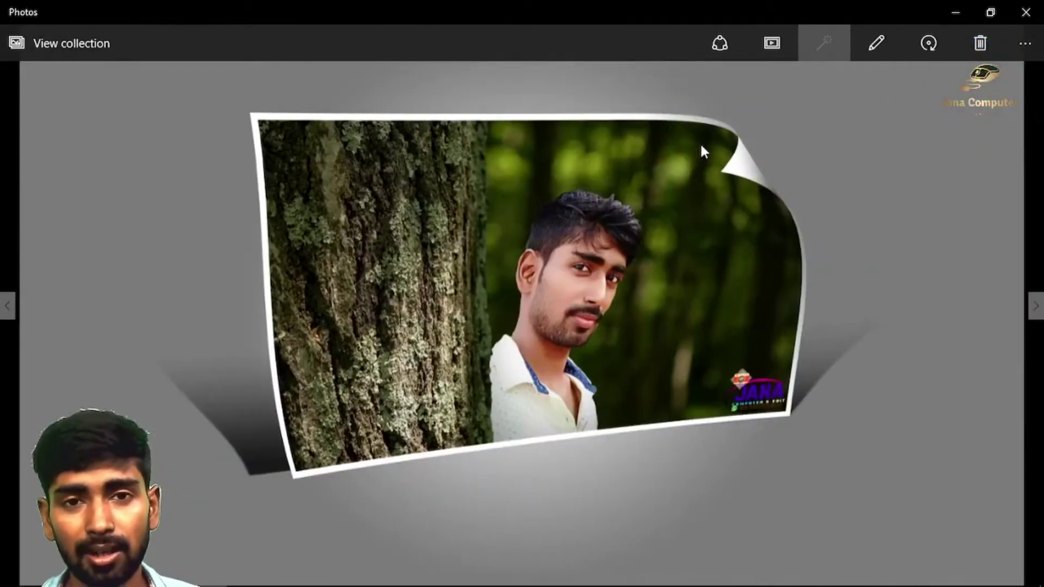
pyautogui.press('Right')
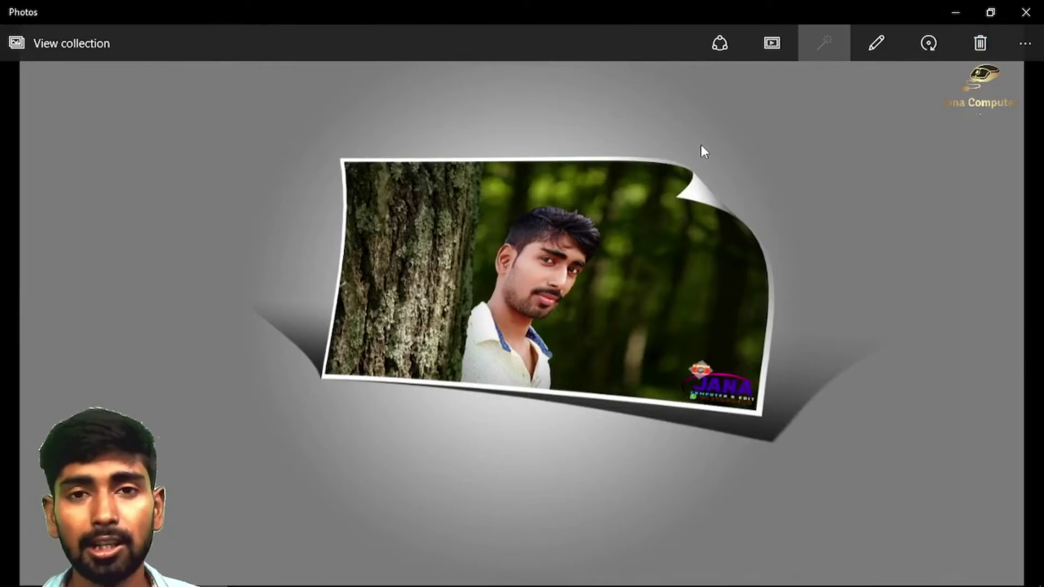
pyautogui.press('Right')
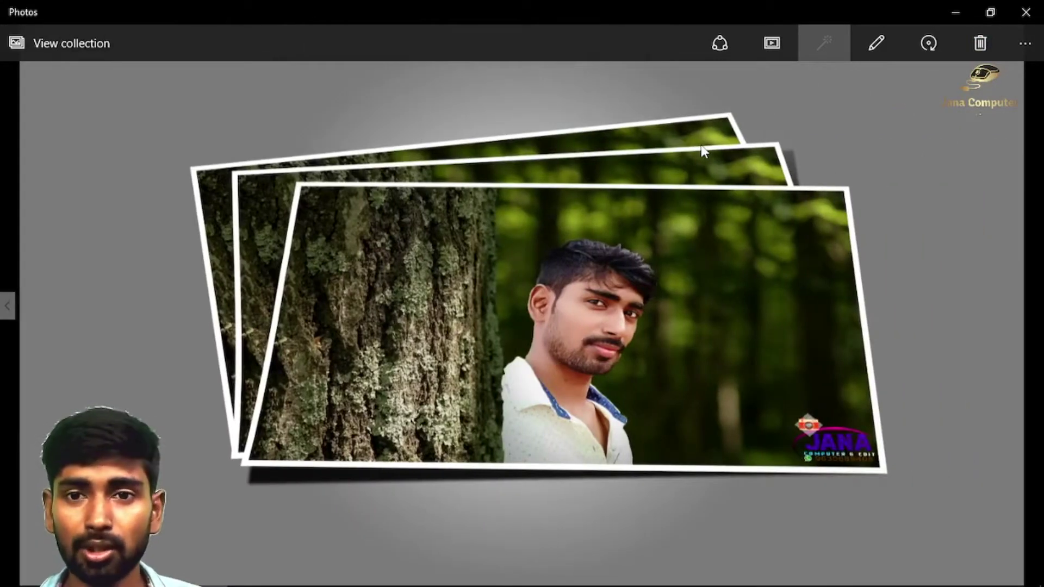
pyautogui.press('Left')
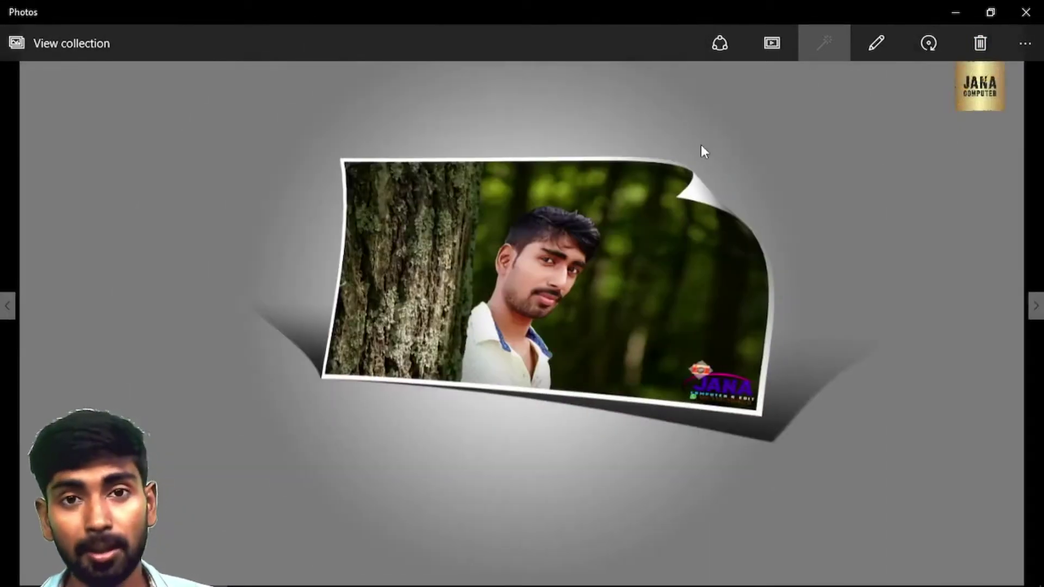
pyautogui.press('Right')
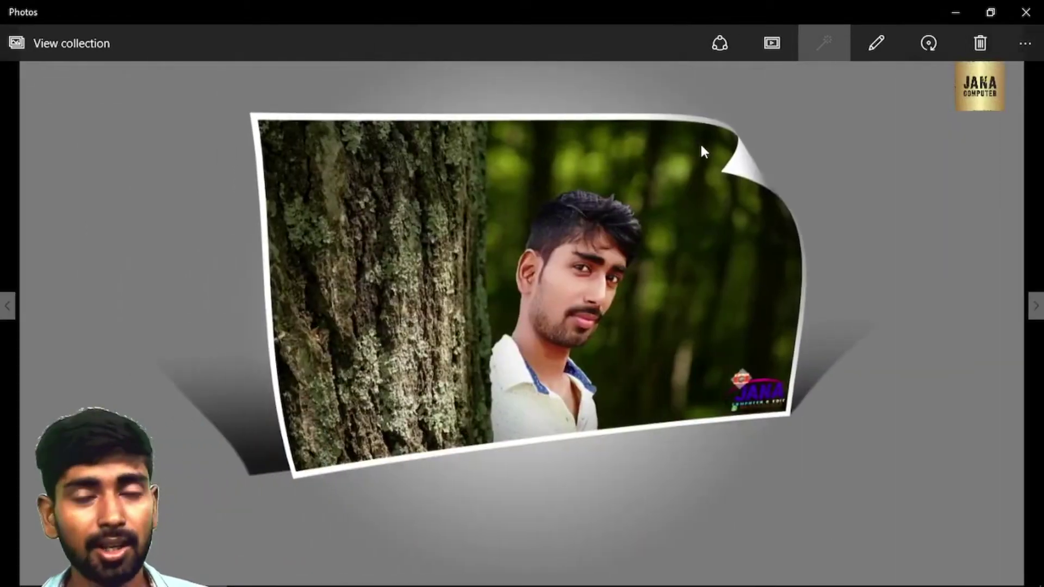
pyautogui.press('Right')
# Flip back through the stacked-photo and rolled-edge curled variants
pyautogui.press('Left')
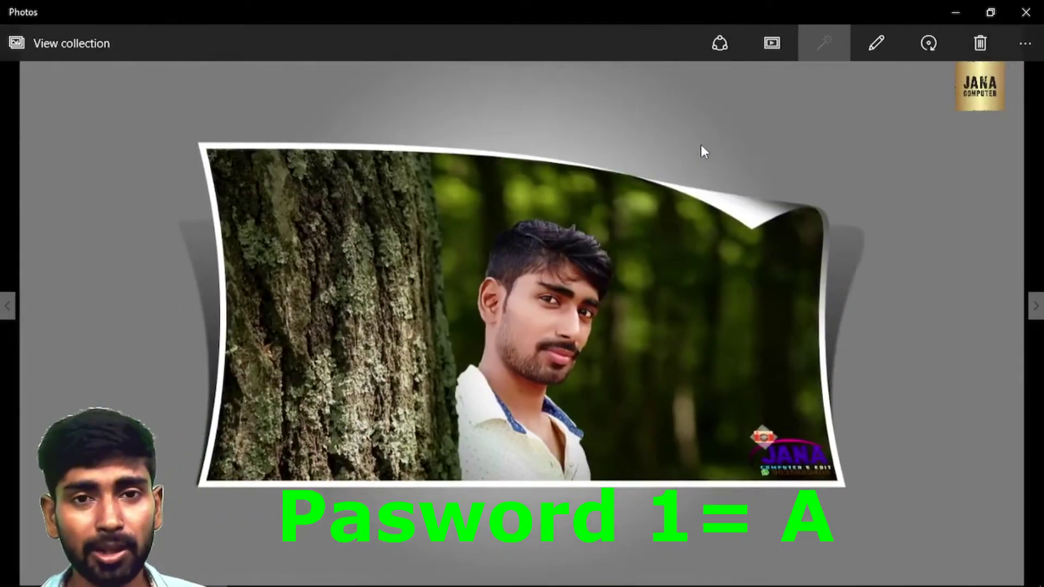
pyautogui.press('Left')
pyautogui.press('Left')
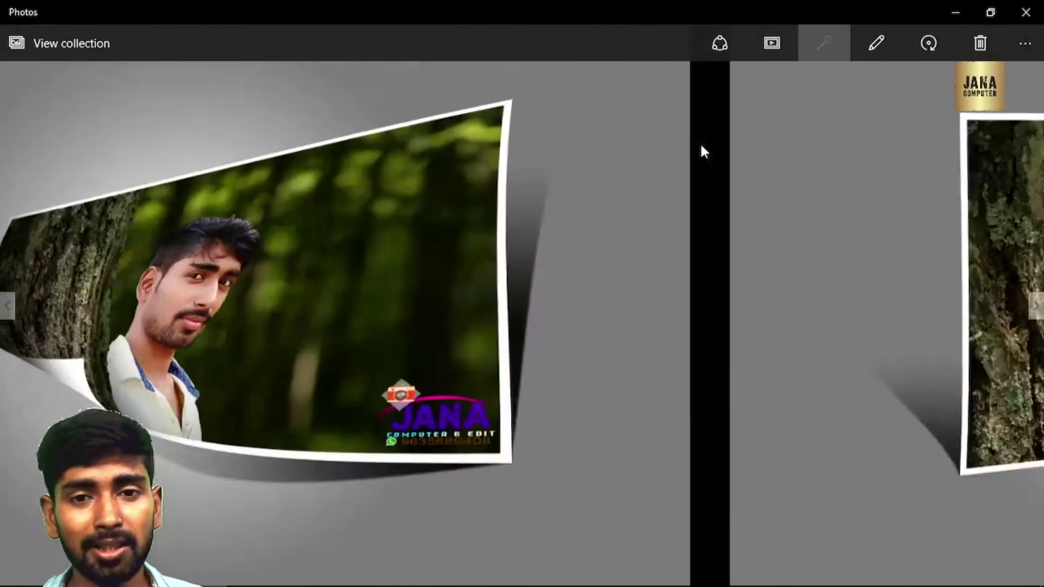
pyautogui.press('Left')
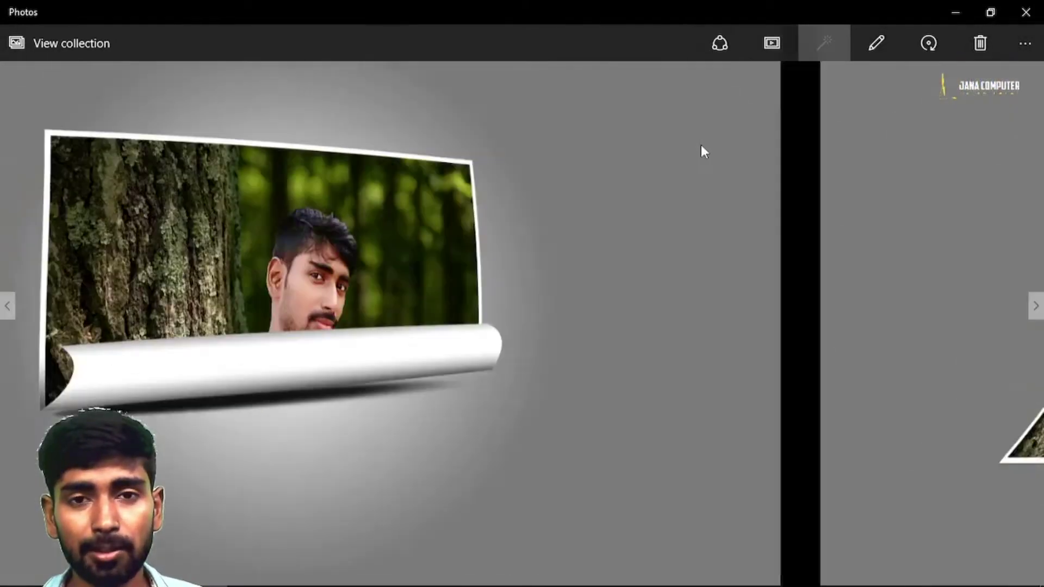
pyautogui.press('Left')
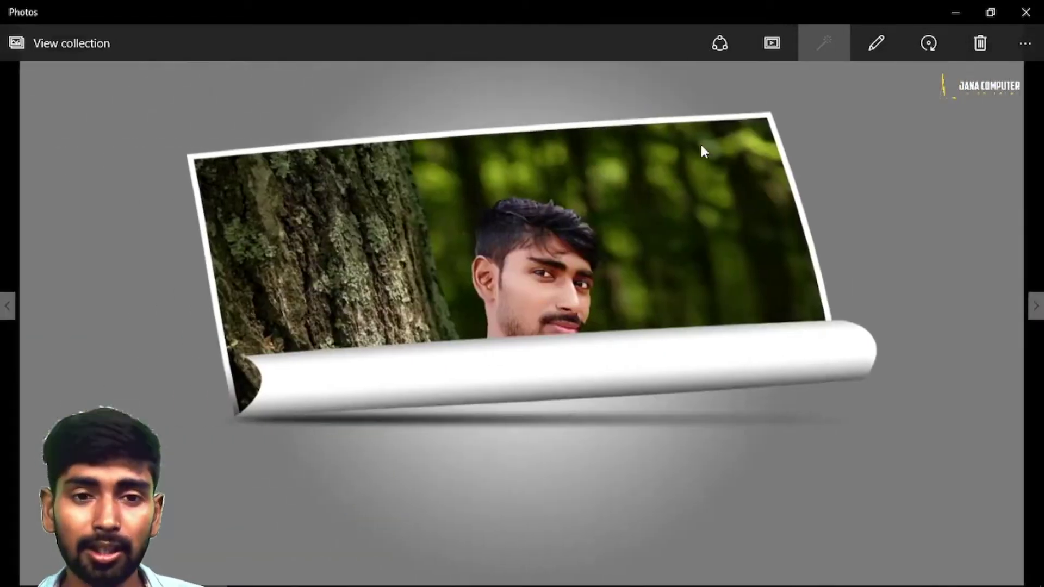
pyautogui.press('Left')
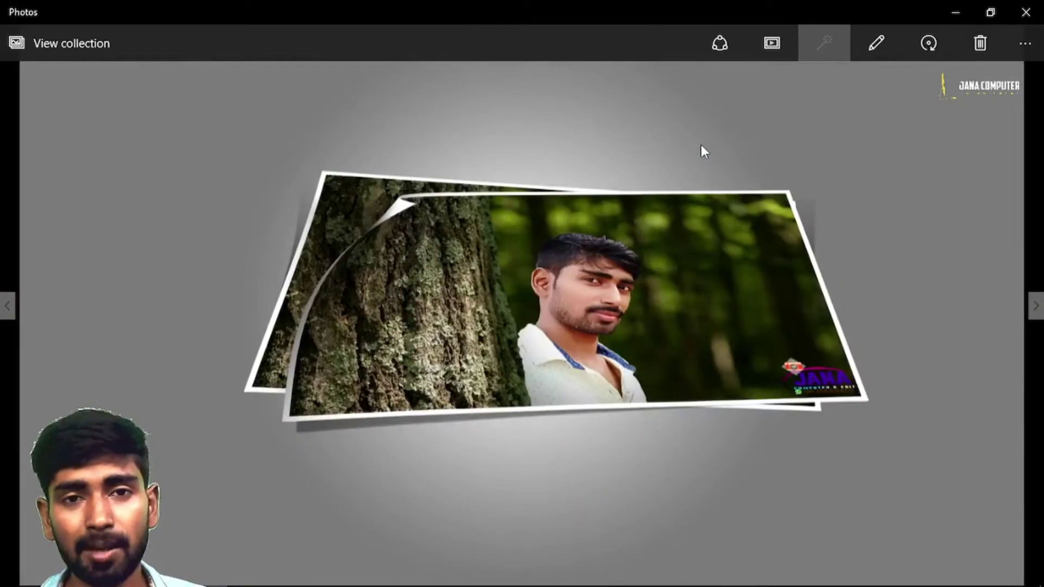
pyautogui.press('Left')
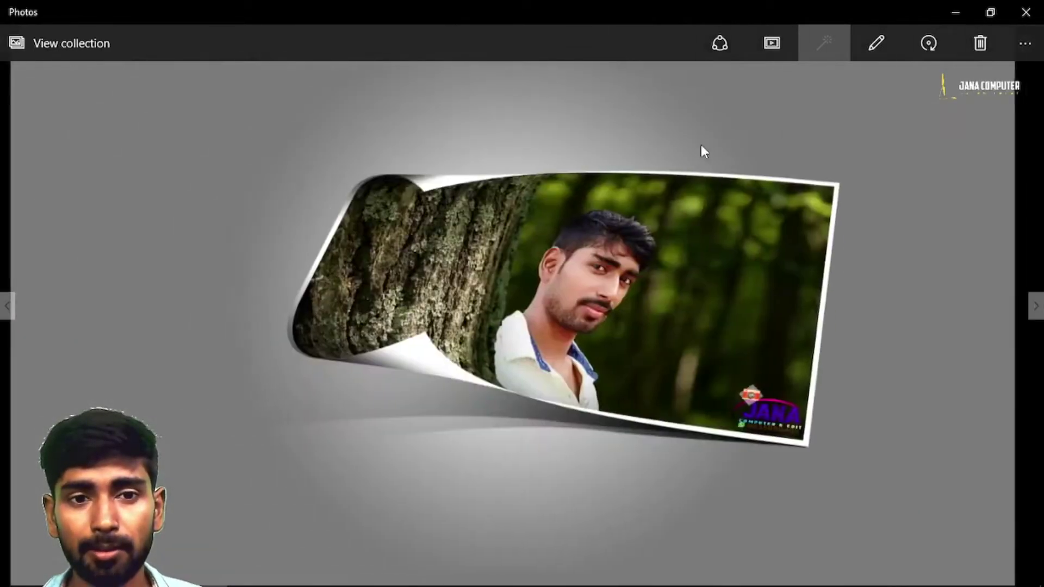
pyautogui.press('Left')
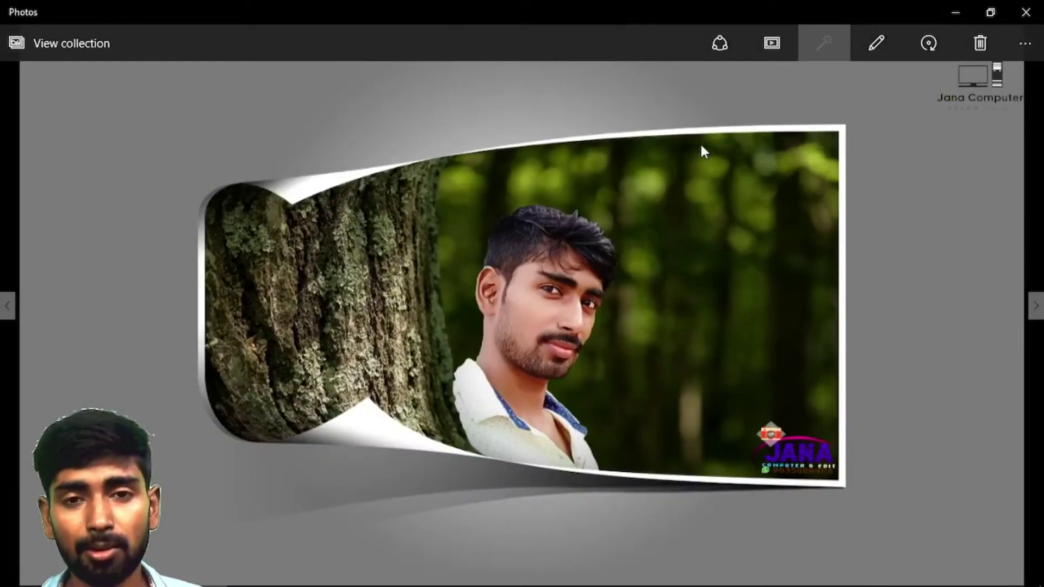
pyautogui.press('Left')
pyautogui.press('Left')
pyautogui.press('Left')
pyautogui.press('Left')
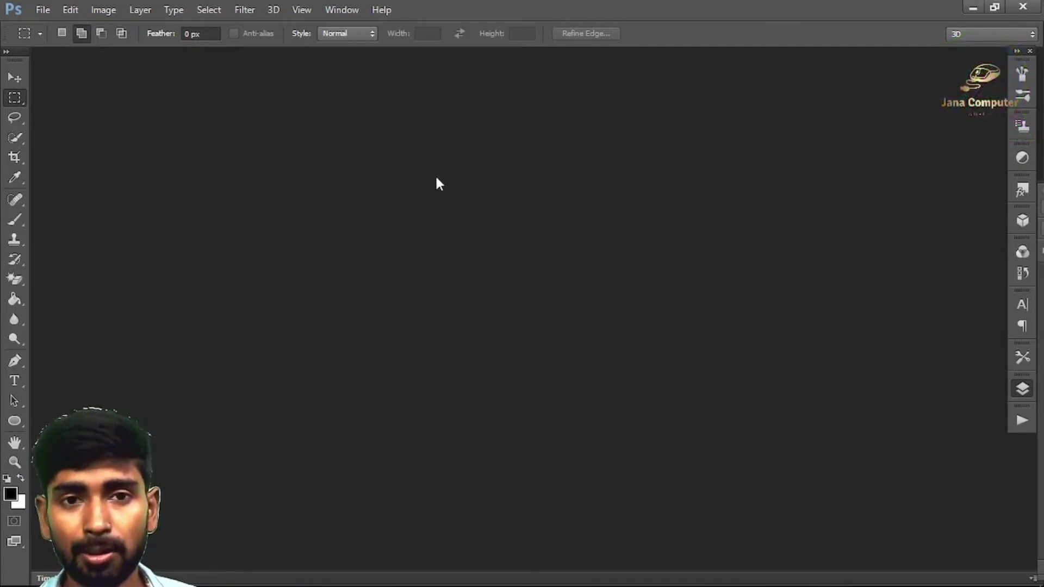
# Open Photoshop's Window menu to list the available panels
pyautogui.click(342, 9)
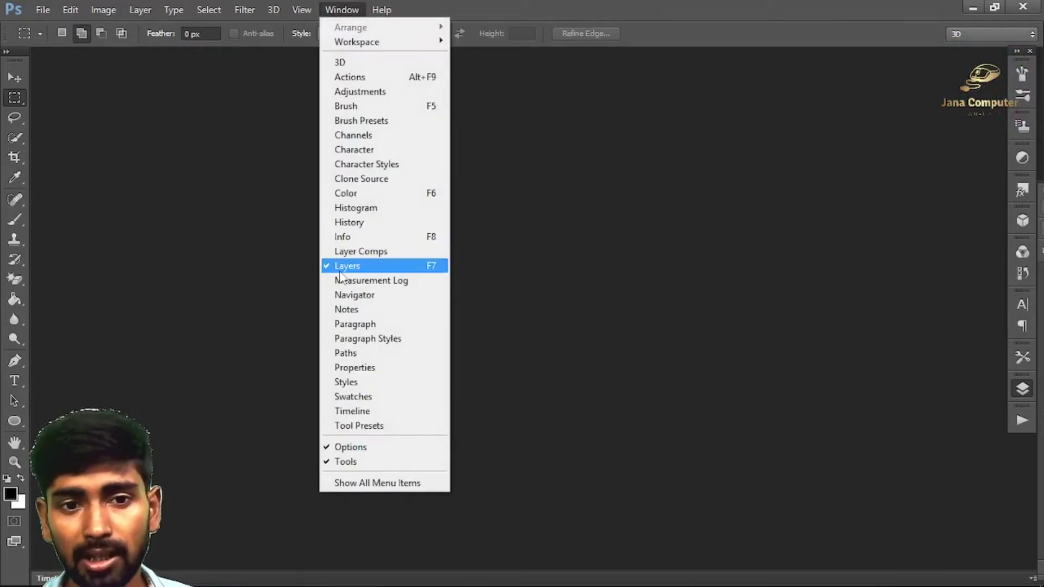
# Show the Actions panel, collapse the 3D Wall Generator set and dock the panel top right
pyautogui.click(356, 80)
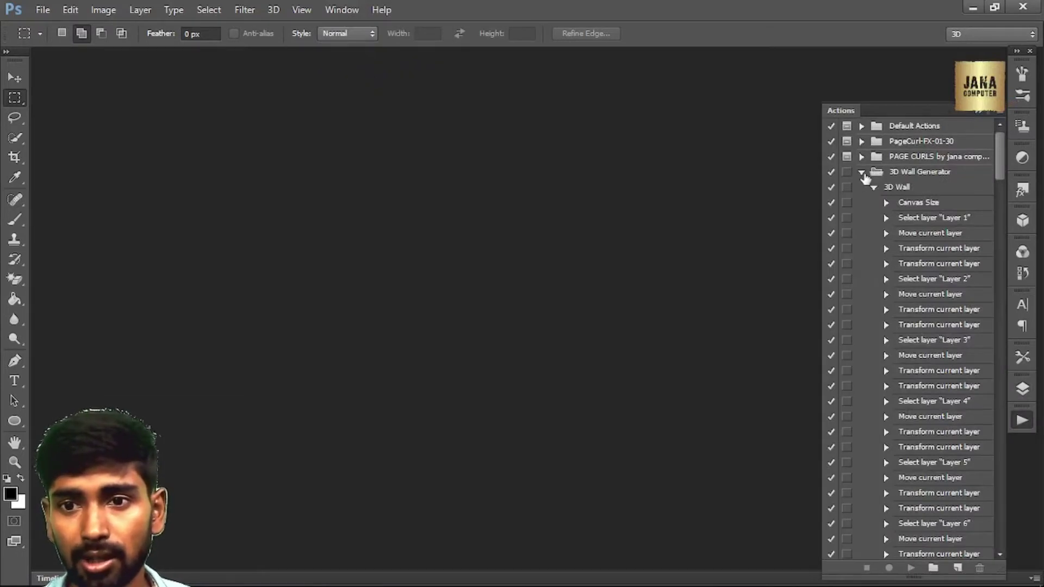
pyautogui.click(861, 172)
pyautogui.moveTo(915, 109); pyautogui.dragTo(908, 51)
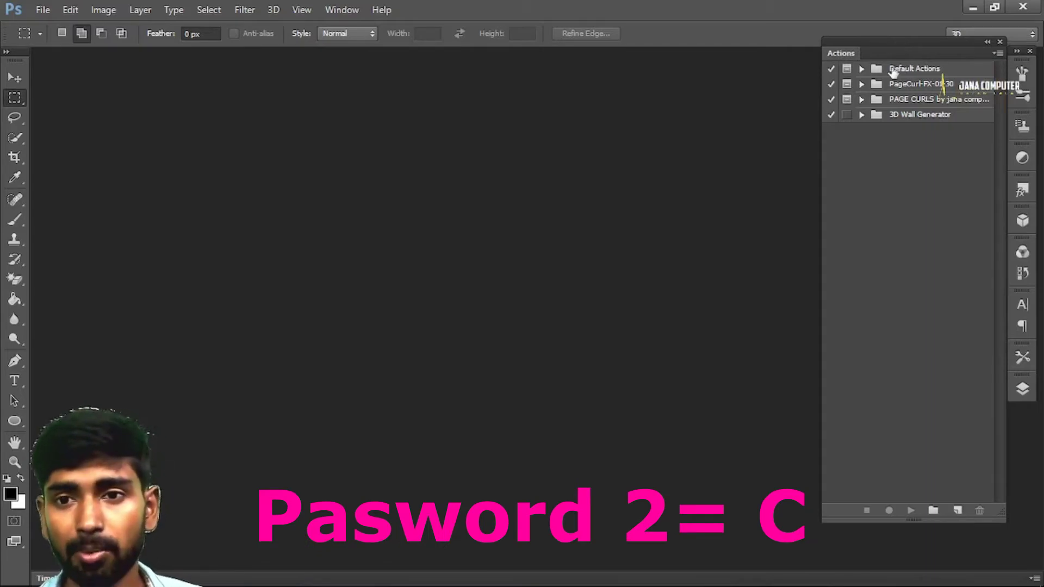
pyautogui.doubleClick(516, 196)
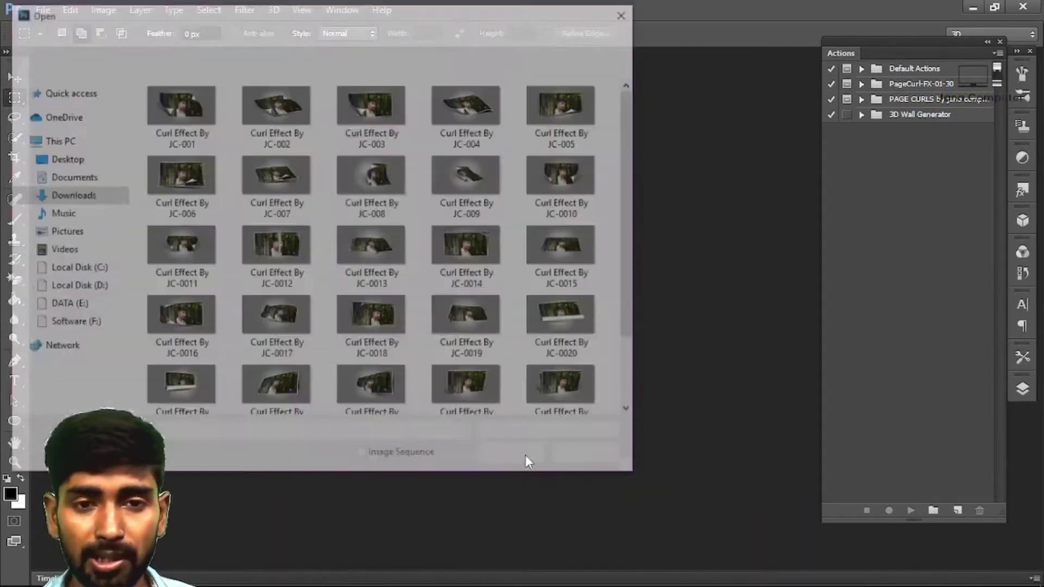
# Load Curl Effect By JC--1-30.atn from the Curl Effect By JC-30+ACTION folder
pyautogui.click(228, 37)
pyautogui.click(188, 127)
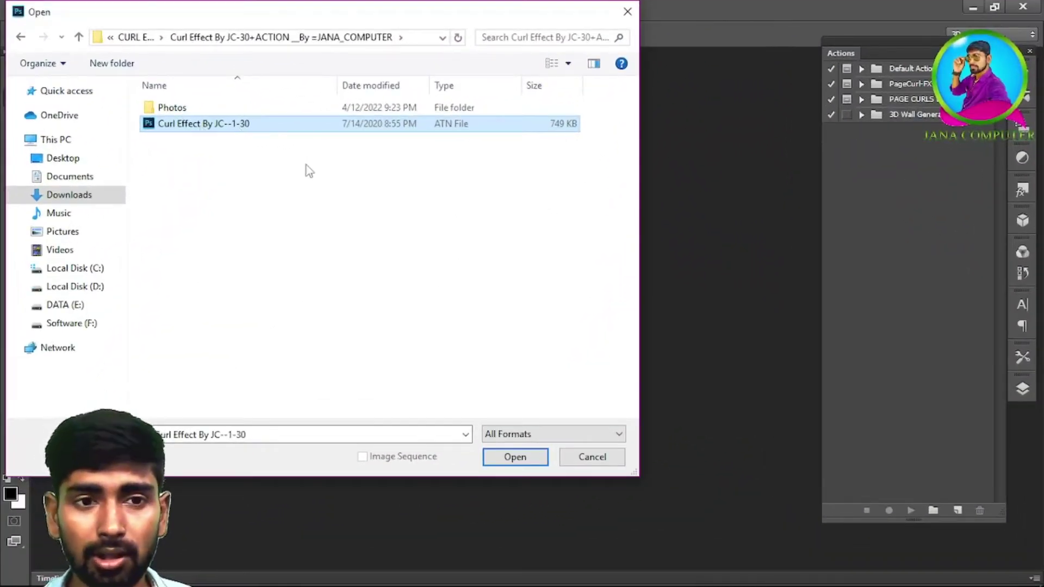
pyautogui.click(523, 458)
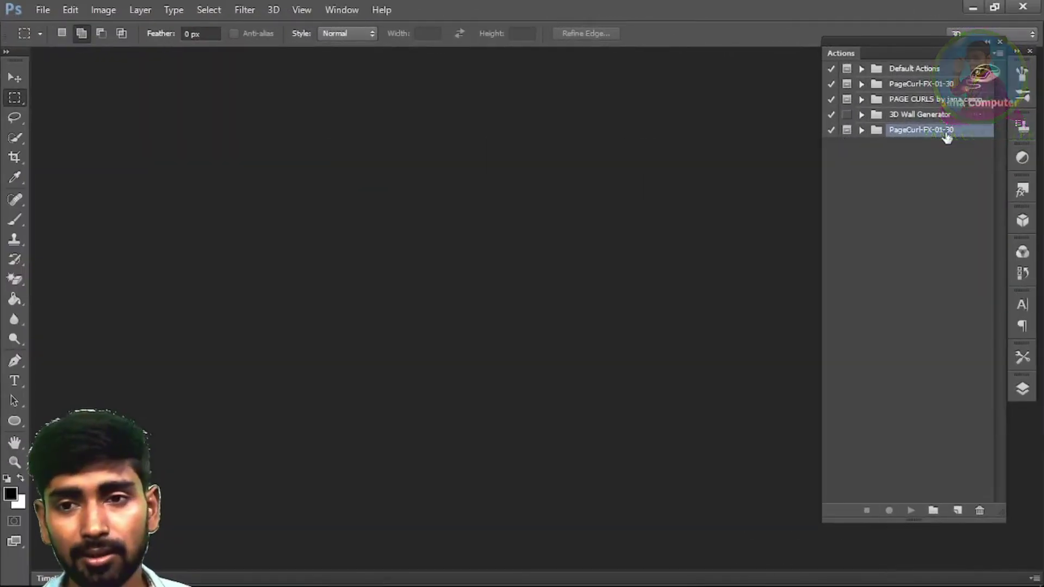
# Reload Curl Effect By JC--1-30.atn via Load Actions and select both duplicate PageCurl-FX-01-30 sets
pyautogui.click(996, 54)
pyautogui.click(997, 52)
pyautogui.click(995, 53)
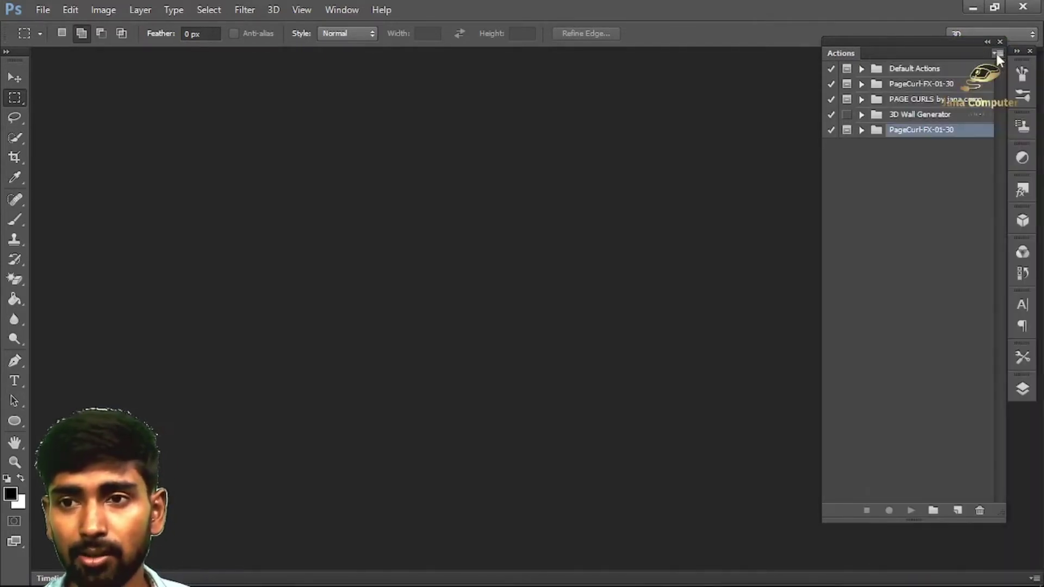
pyautogui.click(996, 54)
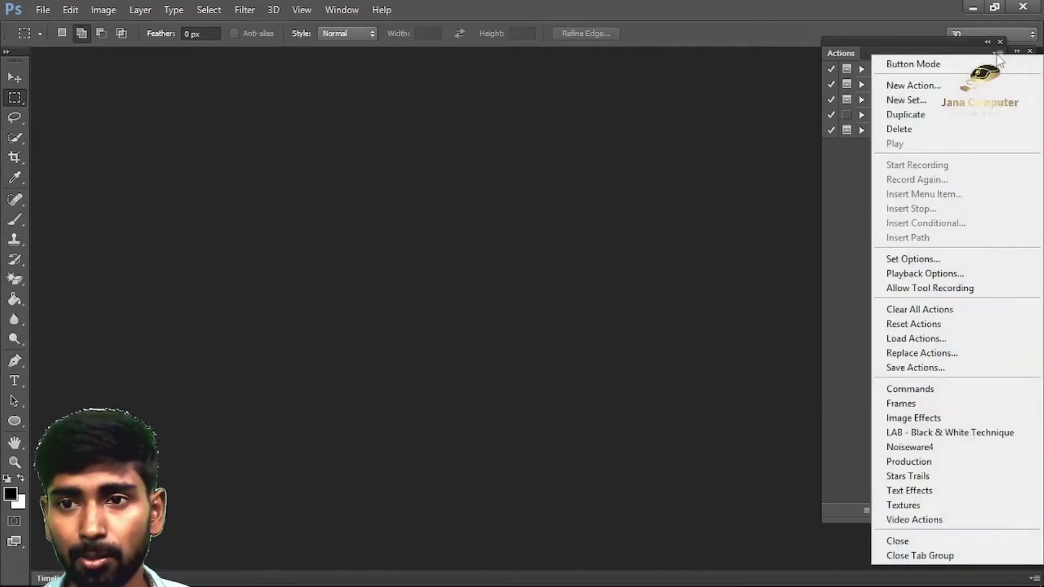
pyautogui.click(907, 338)
pyautogui.click(178, 37)
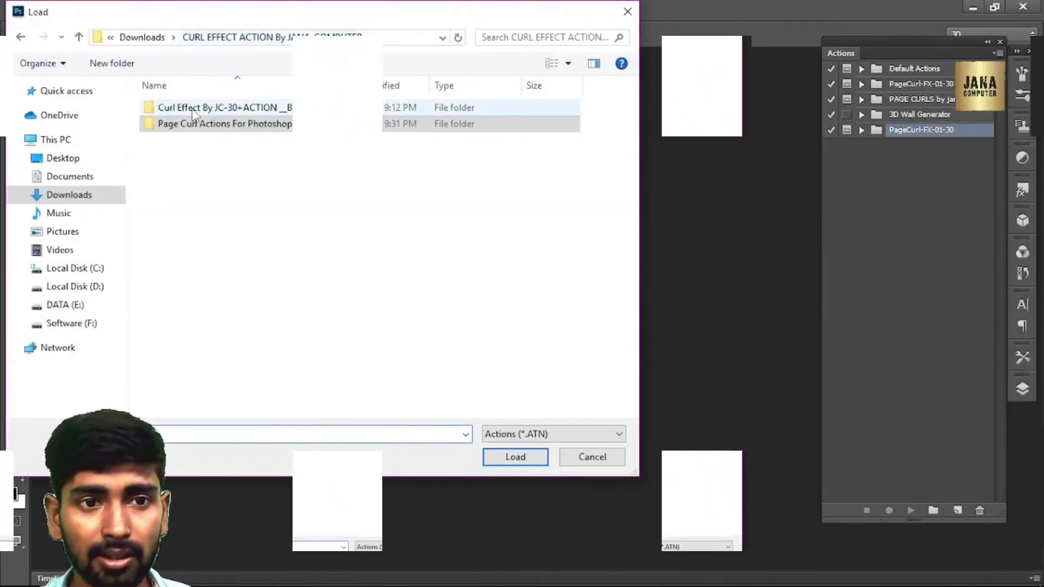
pyautogui.doubleClick(179, 107)
pyautogui.click(179, 124)
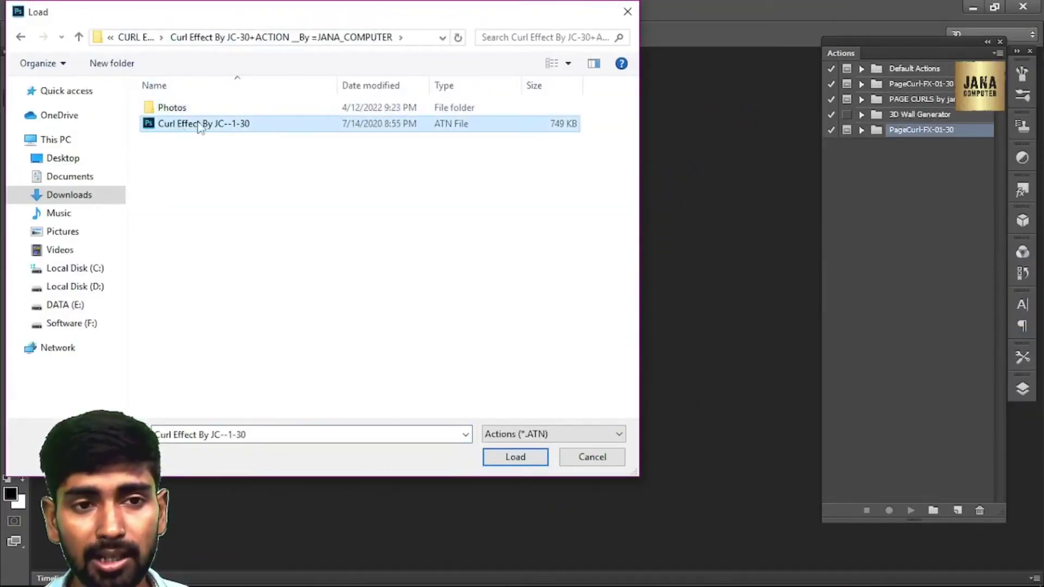
pyautogui.click(514, 456)
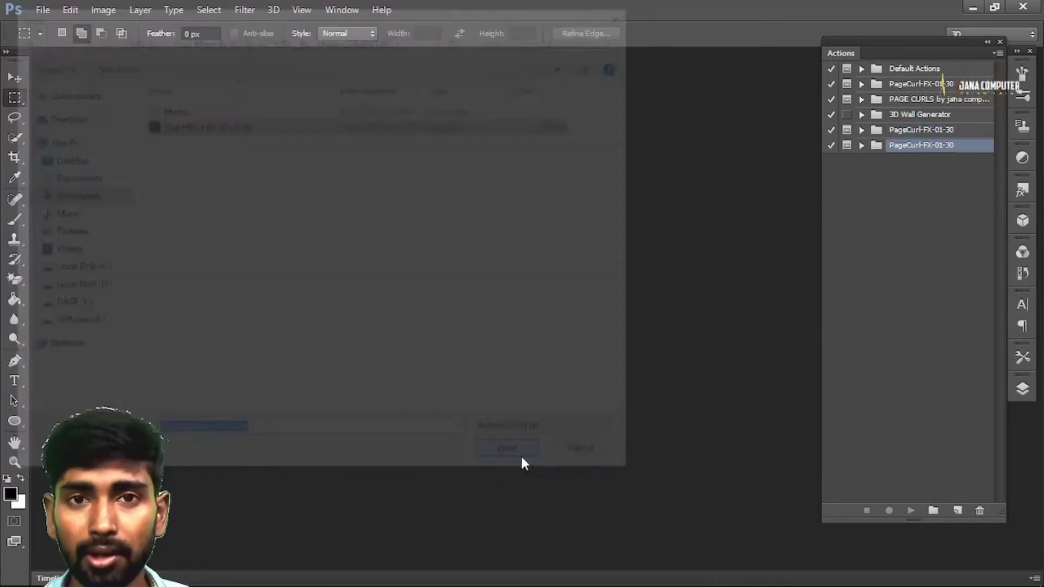
pyautogui.keyDown('ctrl'); pyautogui.click(909, 131); pyautogui.keyUp('ctrl')
# Delete the duplicate PageCurl-FX-01-30 sets, expand the remaining one and select PageCurl-FX-001
pyautogui.click(979, 512)
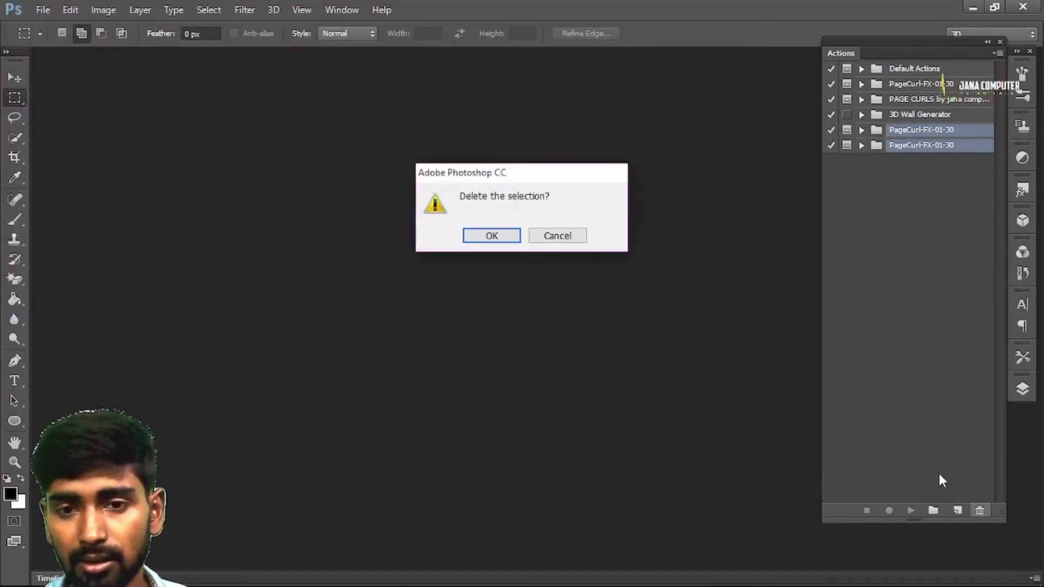
pyautogui.click(492, 236)
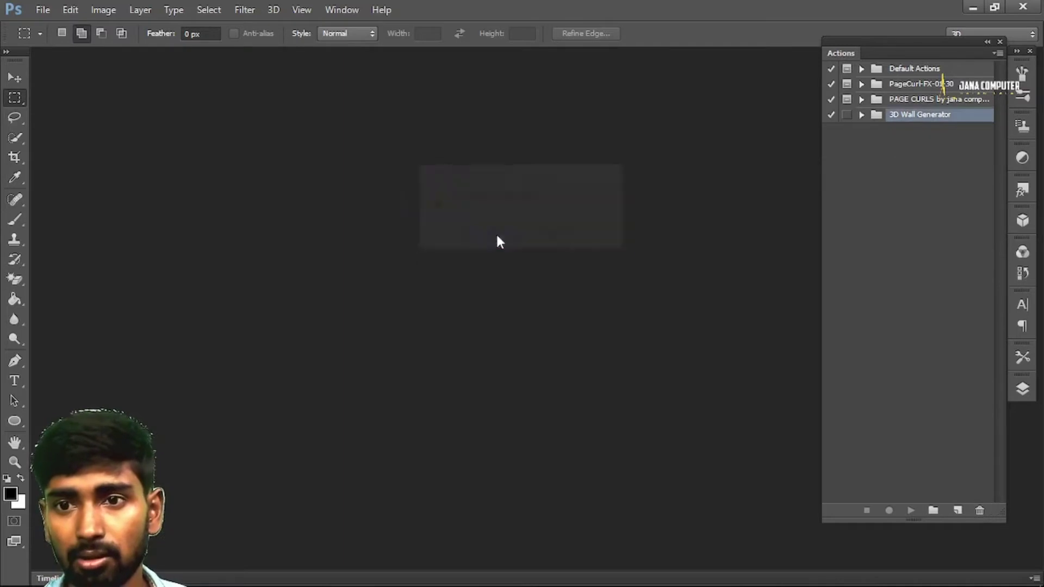
pyautogui.click(908, 84)
pyautogui.click(861, 84)
pyautogui.moveTo(1000, 108); pyautogui.dragTo(1003, 175)
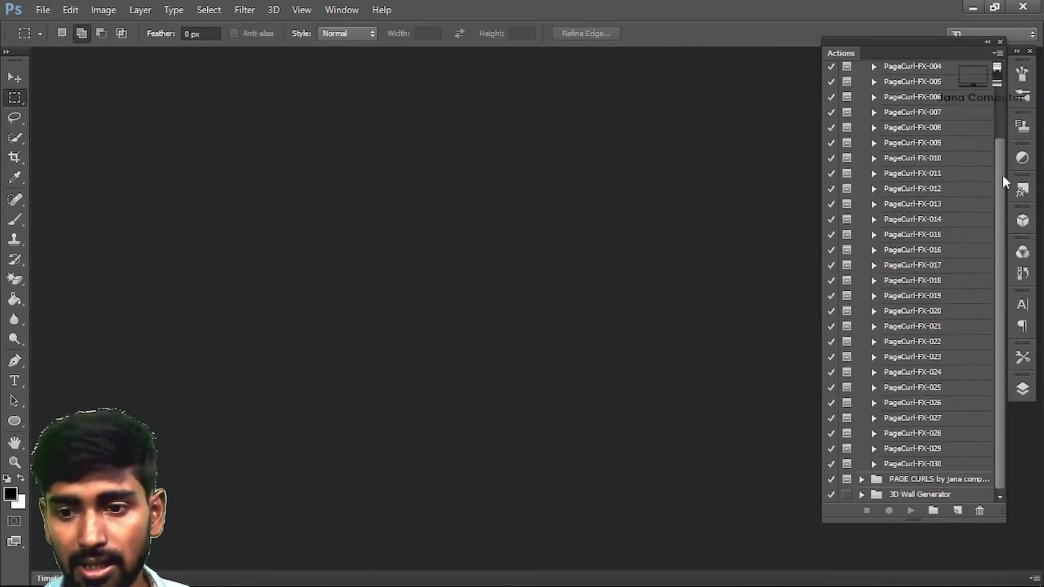
pyautogui.scroll(3, 968, 374)
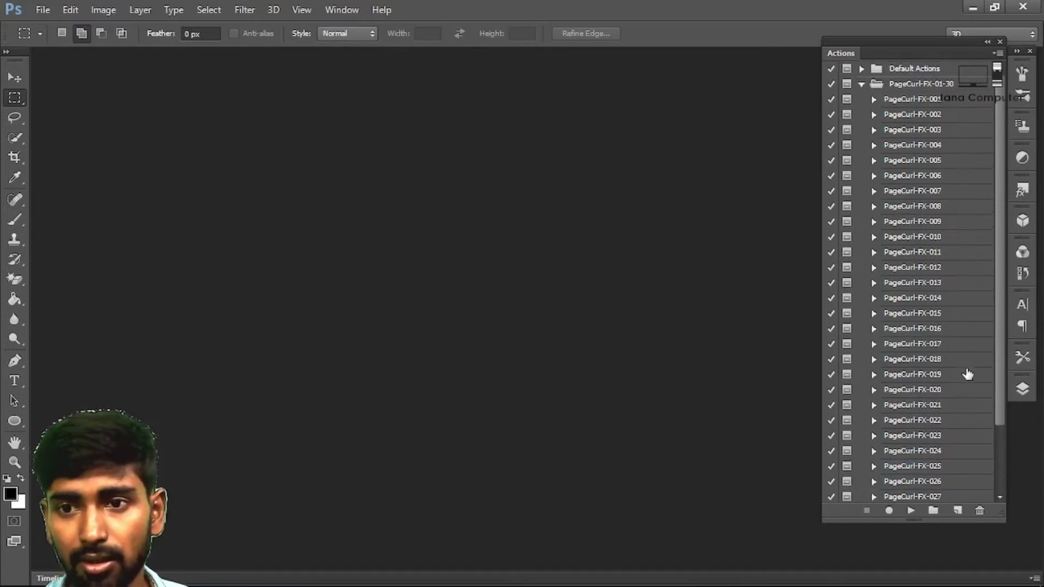
pyautogui.click(935, 103)
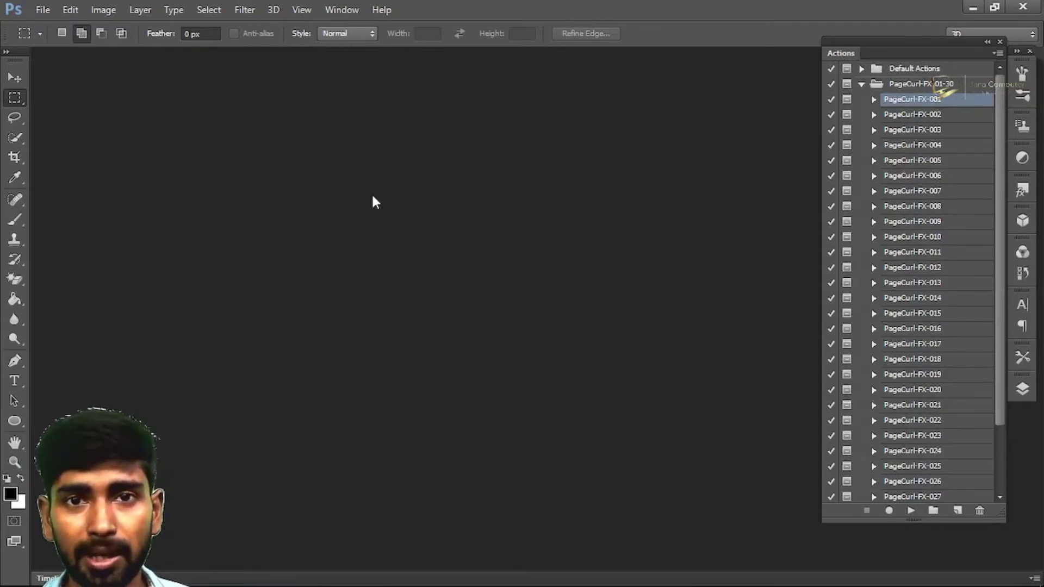
pyautogui.moveTo(1002, 115); pyautogui.dragTo(1003, 169)
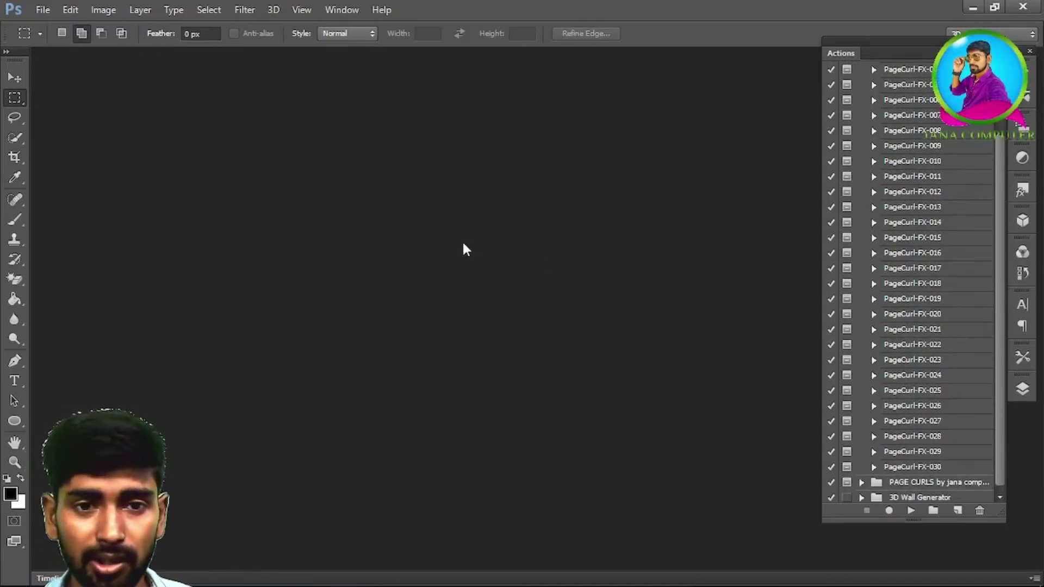
# From the Open dialog, open the Curl Effect By JC Photos preview folder in a new window
pyautogui.doubleClick(583, 221)
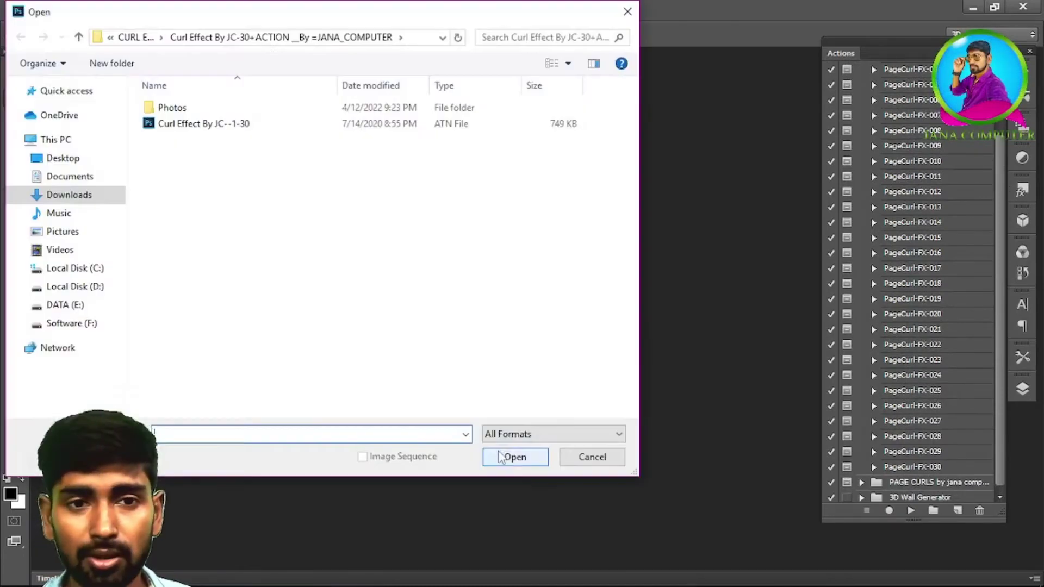
pyautogui.doubleClick(172, 107)
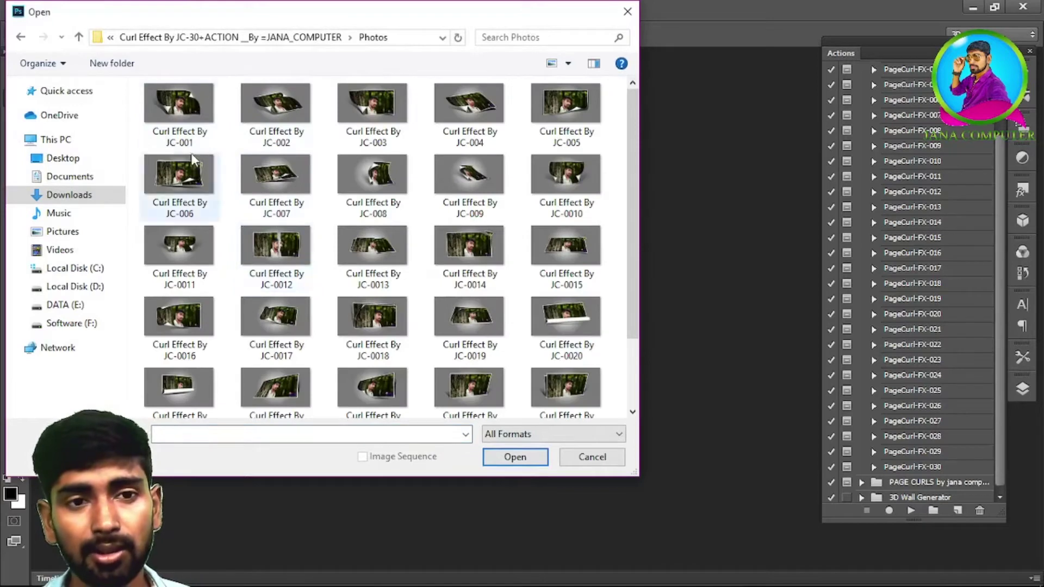
pyautogui.click(198, 131)
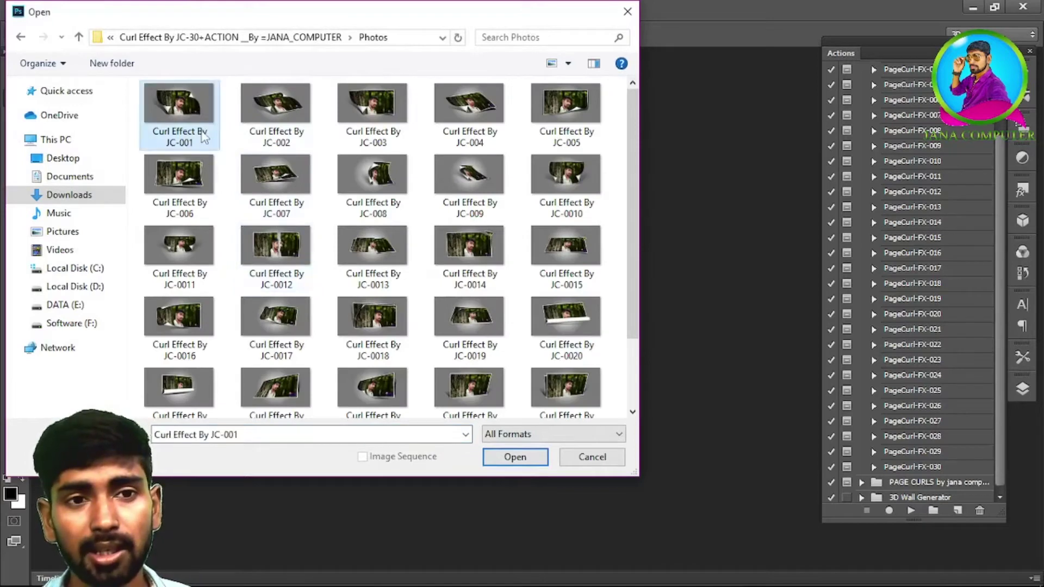
pyautogui.hotkey('alt', 'Up')
pyautogui.rightClick(168, 108)
pyautogui.click(226, 163)
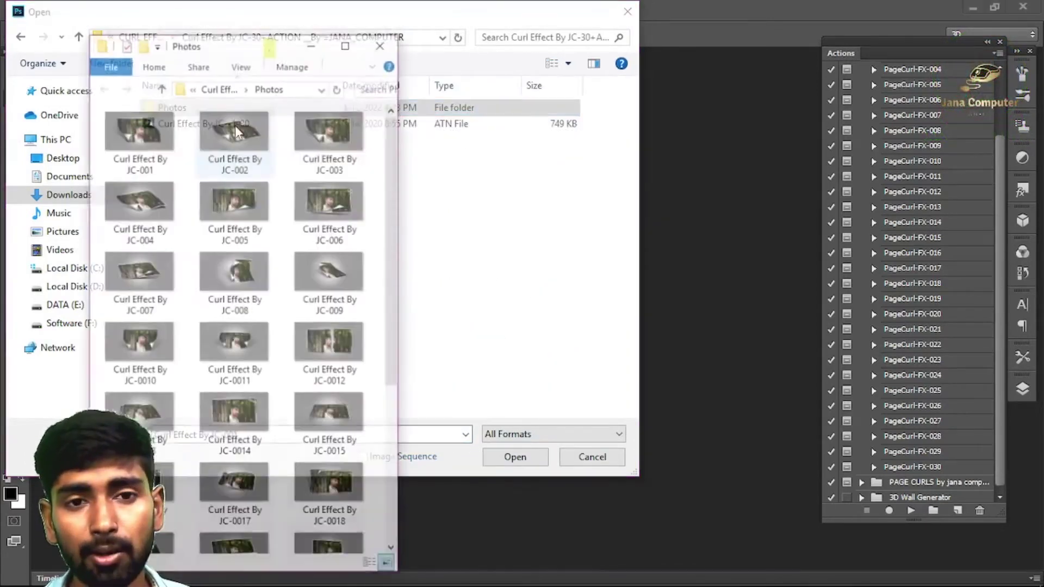
# Browse the previews at large icons, viewing the torn JC-0012 sample before restoring the window
pyautogui.click(352, 46)
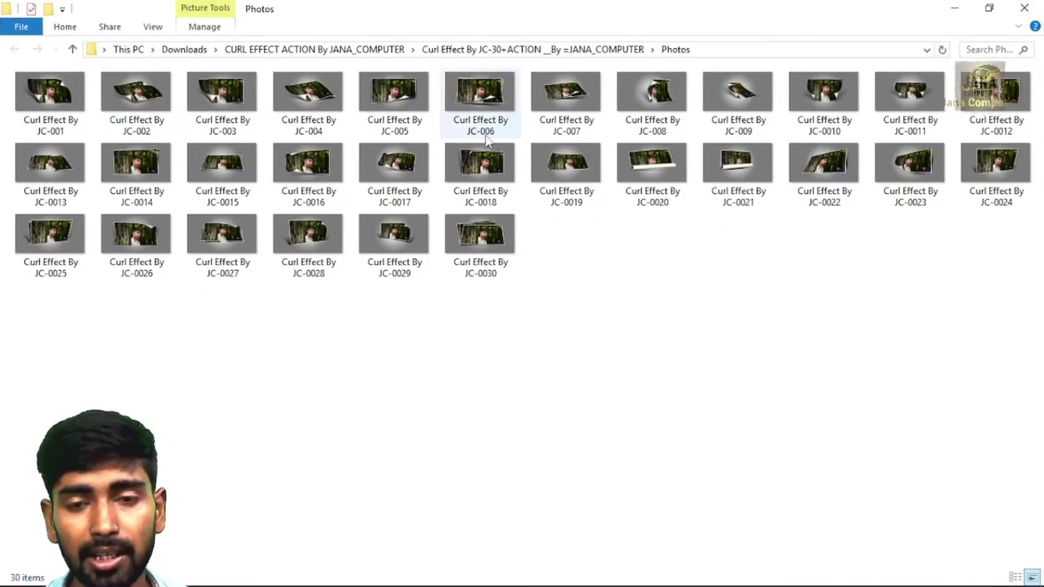
pyautogui.keyDown('ctrl'); pyautogui.scroll(2, 654, 448); pyautogui.keyUp('ctrl')
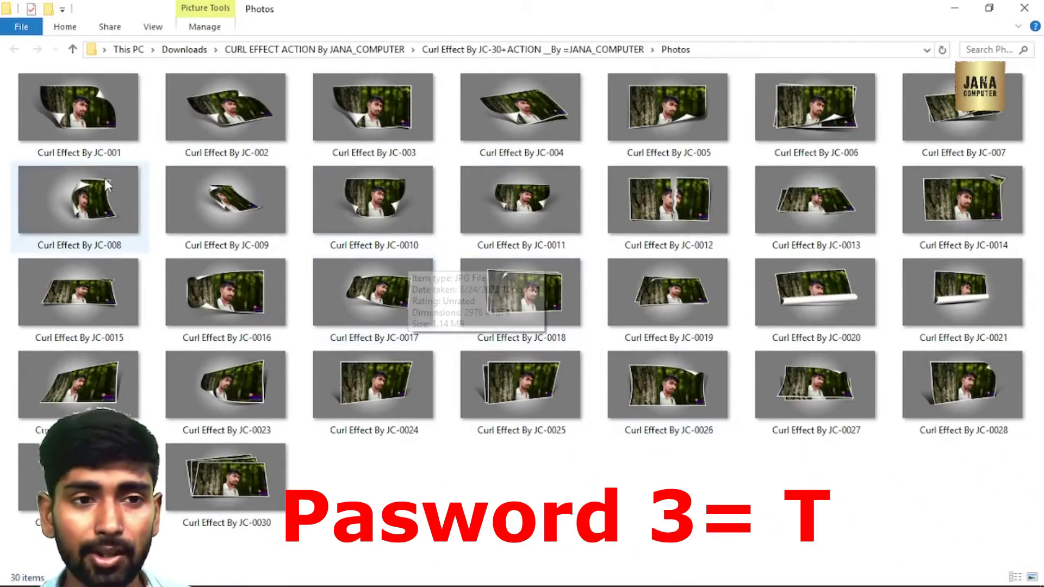
pyautogui.click(99, 137)
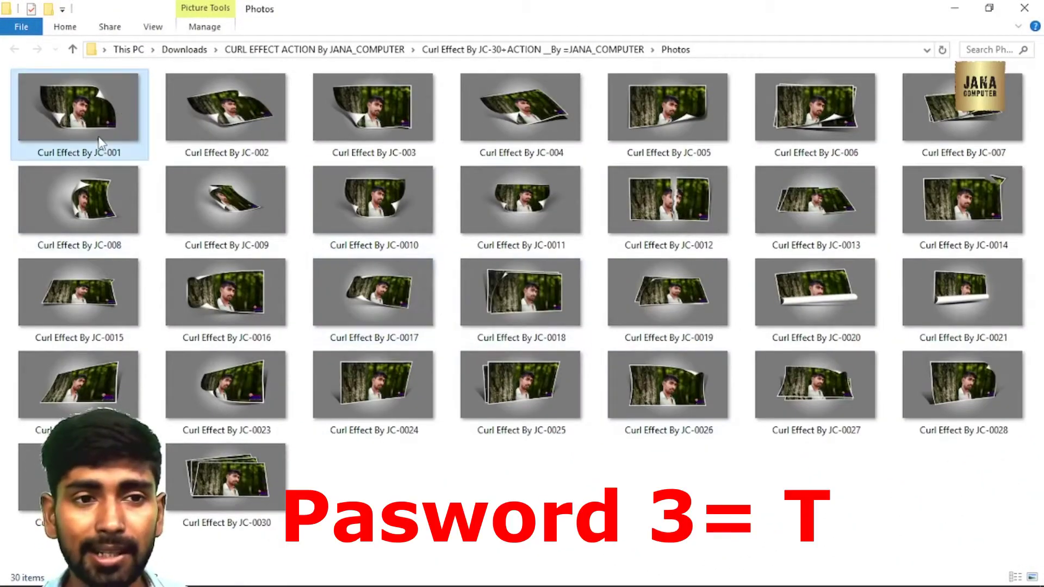
pyautogui.click(373, 364)
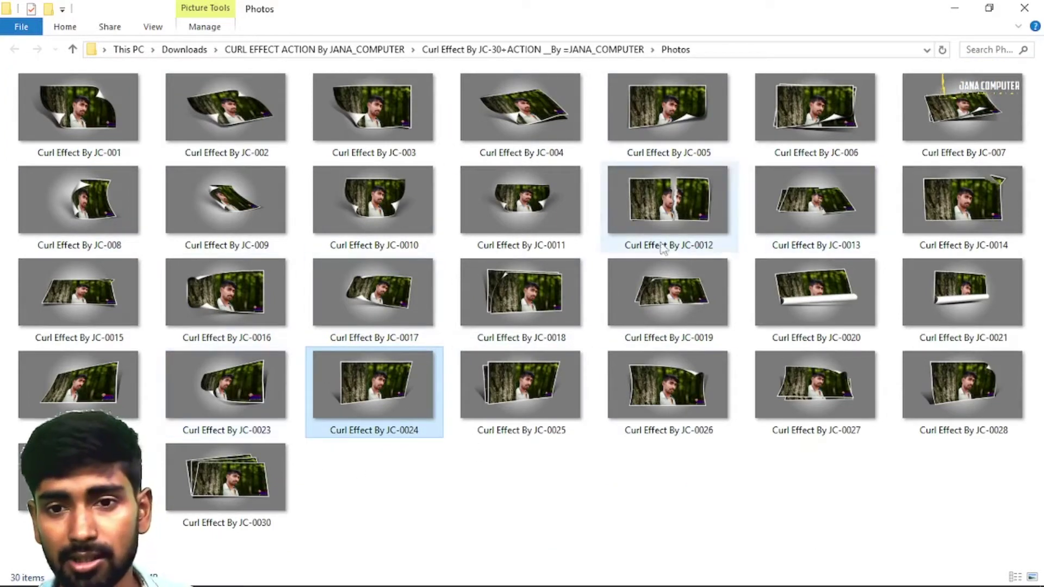
pyautogui.click(662, 228)
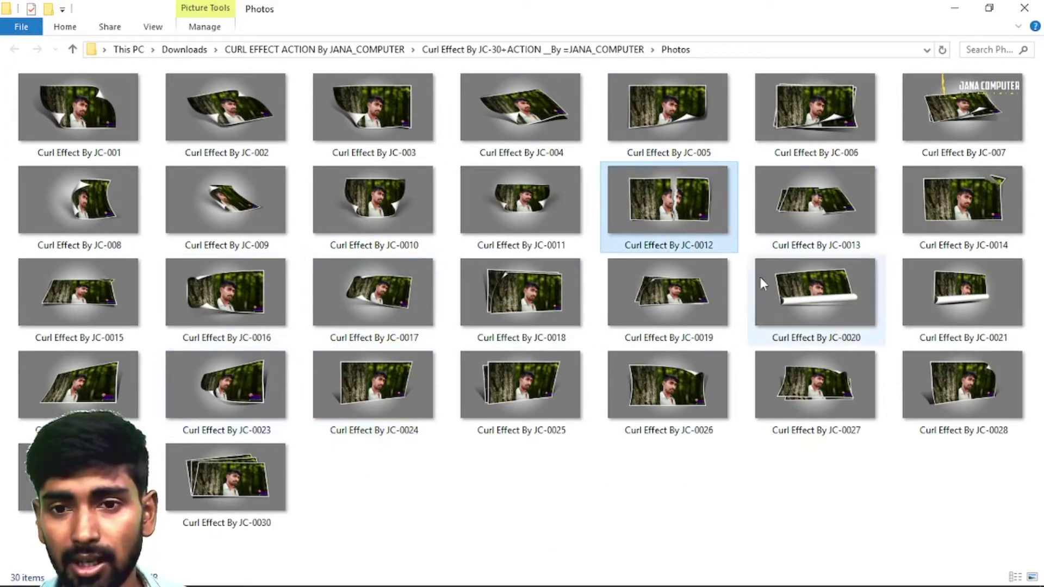
pyautogui.doubleClick(684, 202)
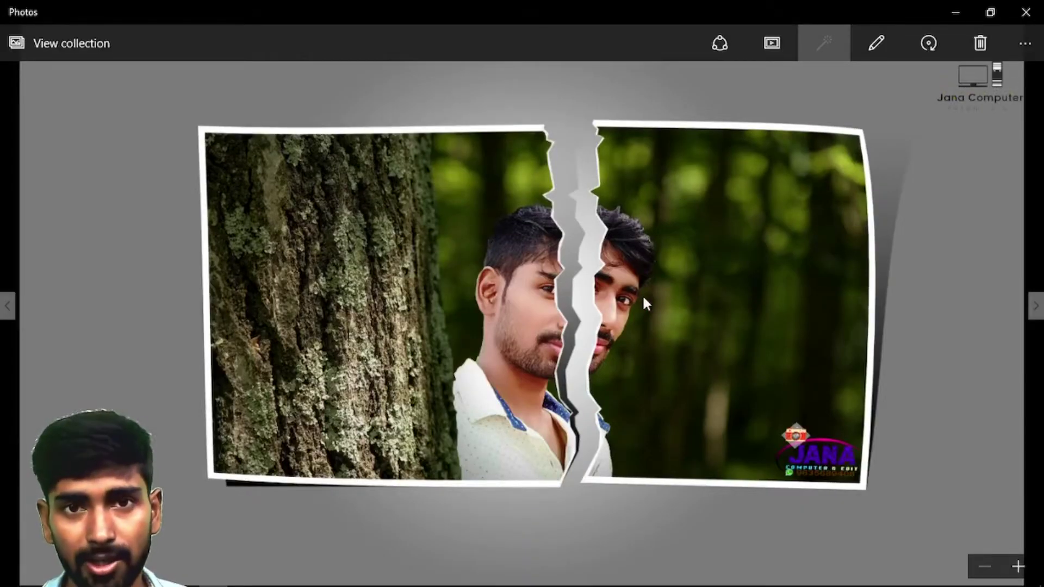
pyautogui.click(1025, 12)
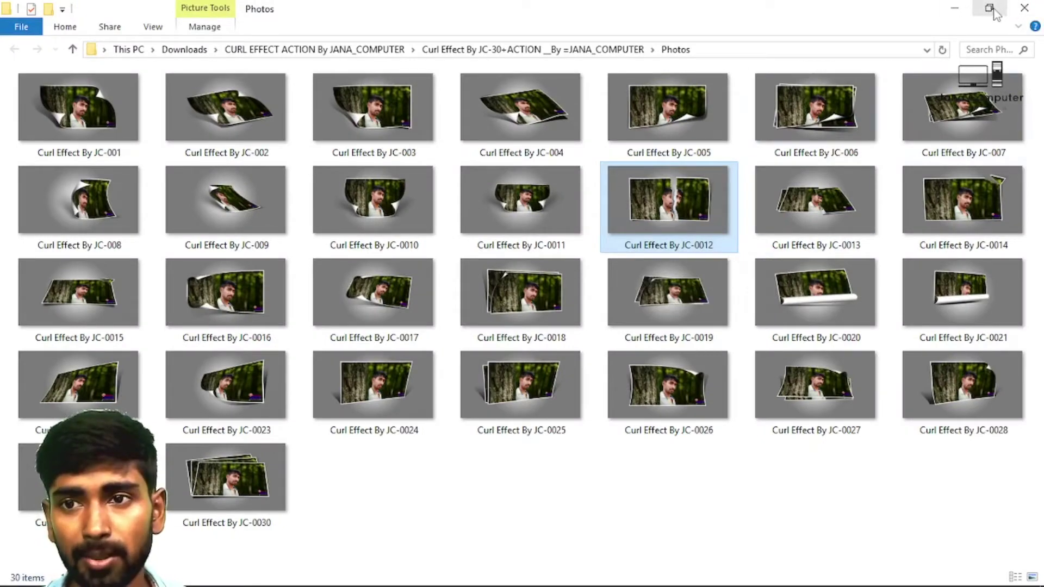
pyautogui.click(994, 10)
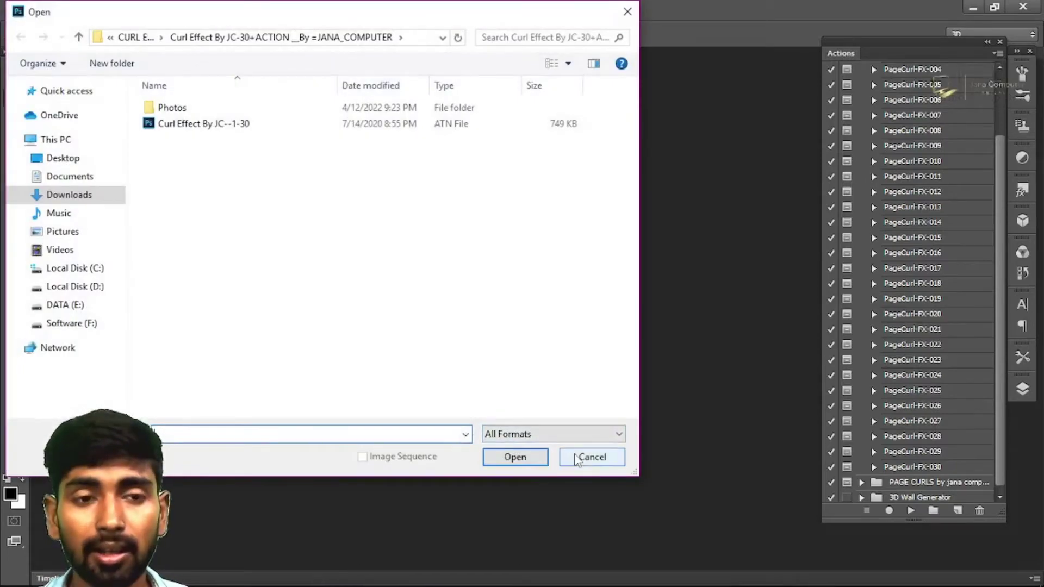
# Open the portrait photo from the Pictures folder and reposition its document window
pyautogui.click(75, 235)
pyautogui.click(282, 362)
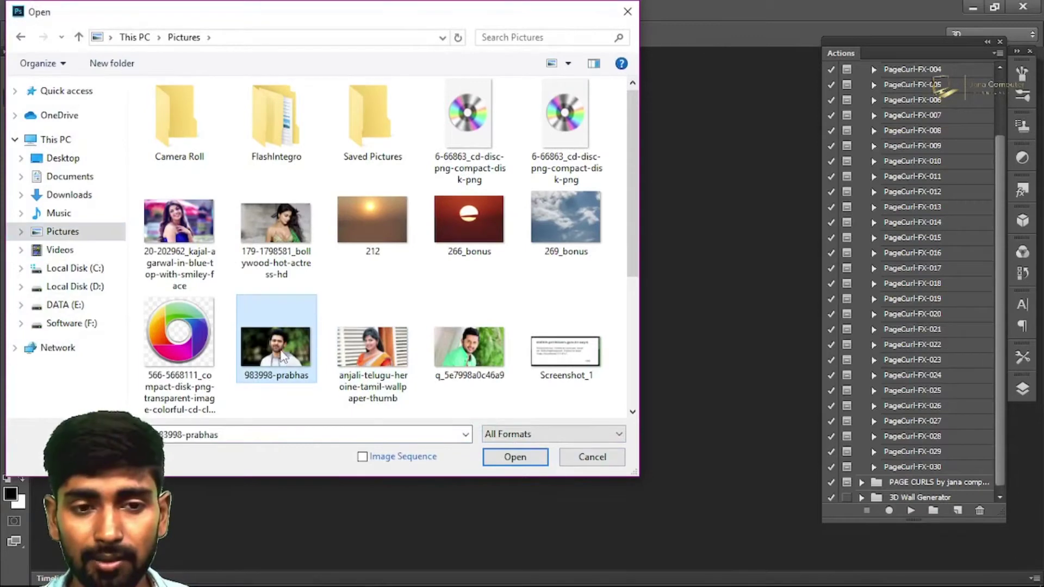
pyautogui.doubleClick(283, 360)
pyautogui.moveTo(352, 53)
pyautogui.mouseDown()
pyautogui.moveTo(394, 81)
pyautogui.moveTo(307, 98)
pyautogui.mouseUp()
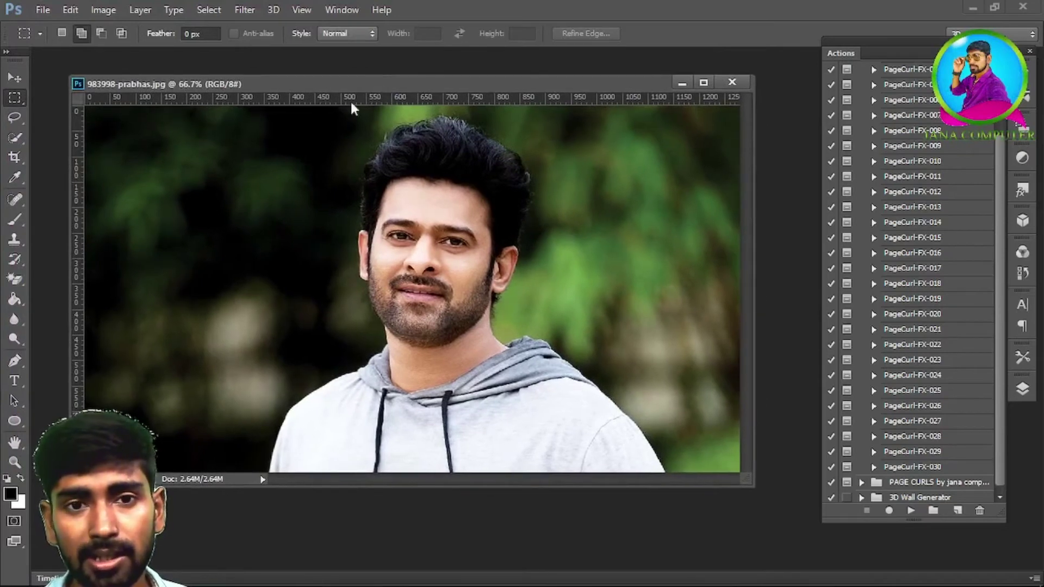
# Enlarge the Actions list to show all thirty effects and run PageCurl-FX-012 on the portrait
pyautogui.click(1024, 395)
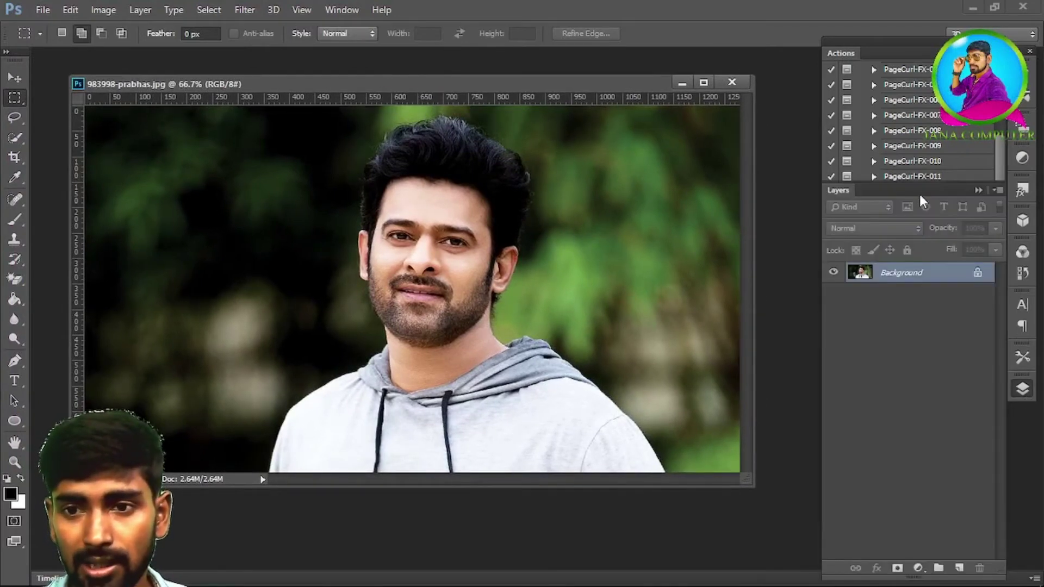
pyautogui.moveTo(918, 190); pyautogui.dragTo(898, 498)
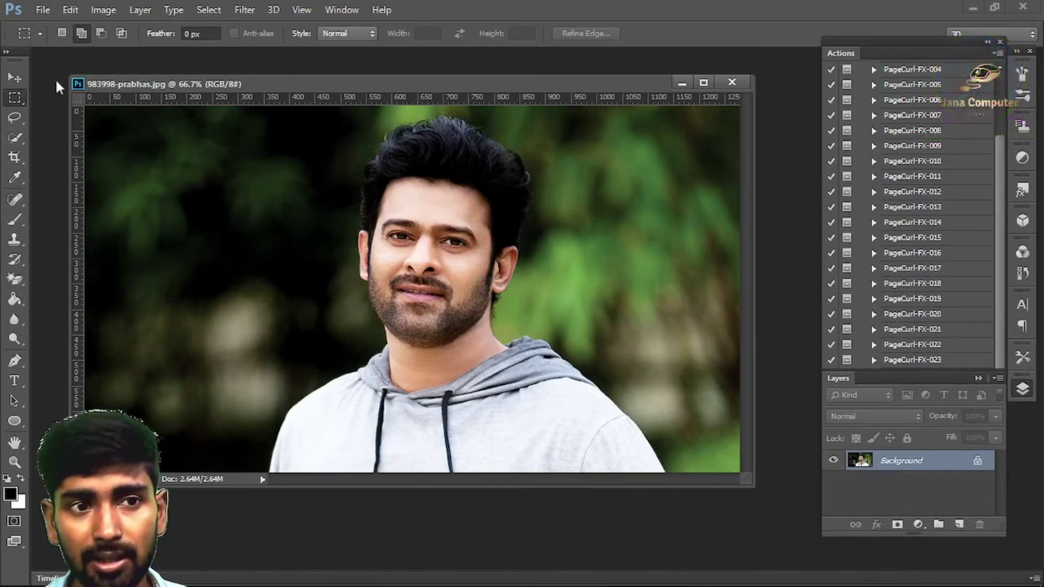
pyautogui.click(16, 79)
pyautogui.press('F7')
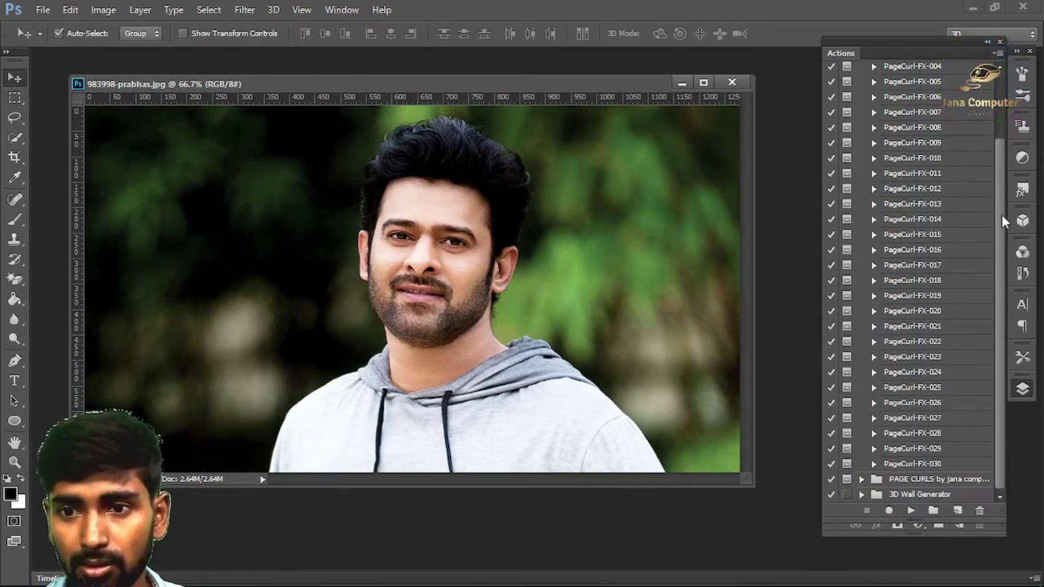
pyautogui.click(909, 512)
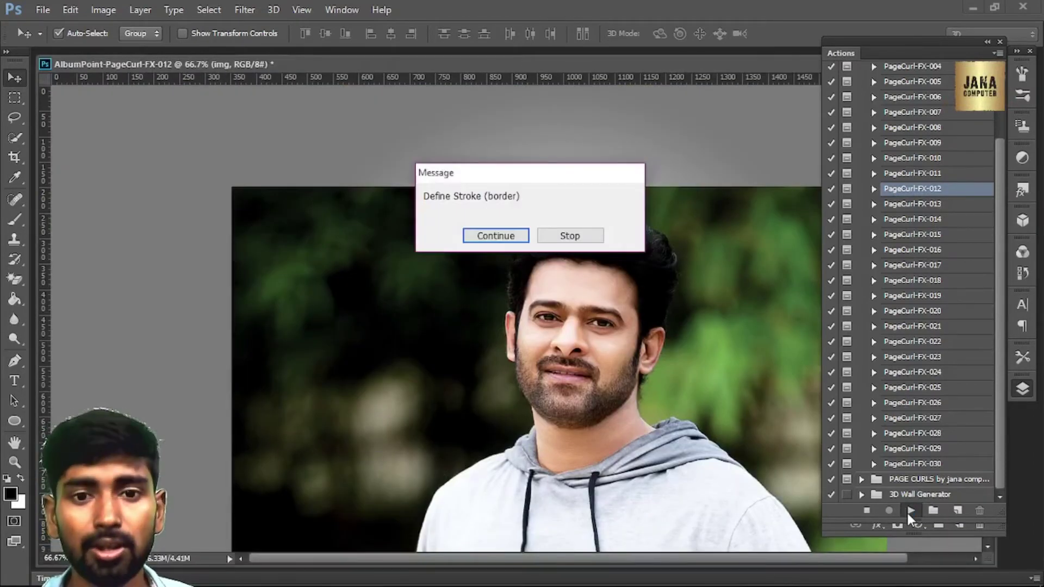
# Finish the PageCurl-FX-012 torn-photo effect, then open the green-shirt portrait q_5e7998a0c46a9.jpg
pyautogui.press('Return')
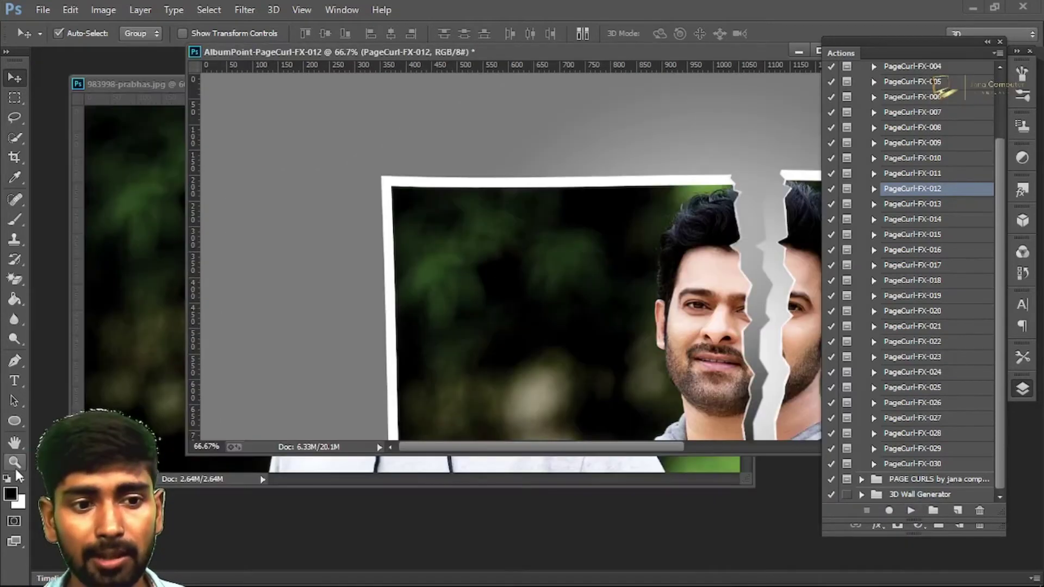
pyautogui.click(14, 462)
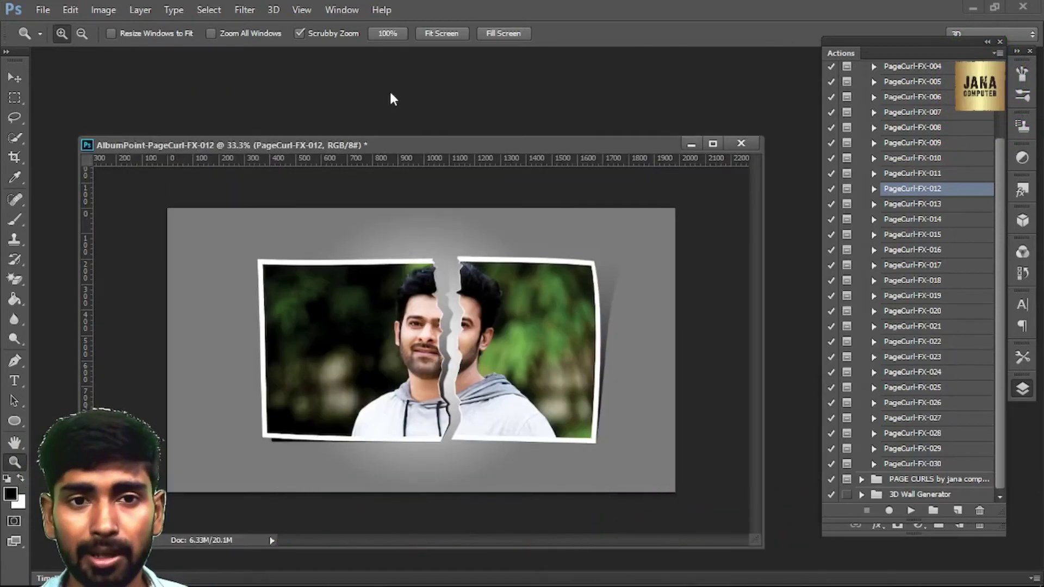
pyautogui.hotkey('ctrl', 'o')
pyautogui.click(274, 234)
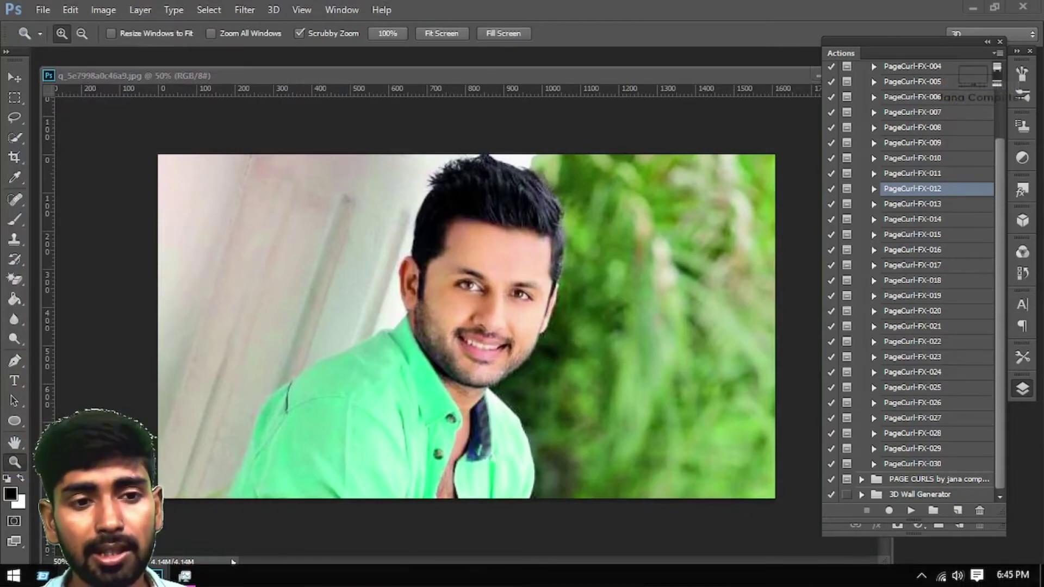
# View the Curl Effect By JC-0030 stacked-photo preview from the Photos folder, then restore its window down
pyautogui.hotkey('alt', 'Tab')
pyautogui.press('super+Up')
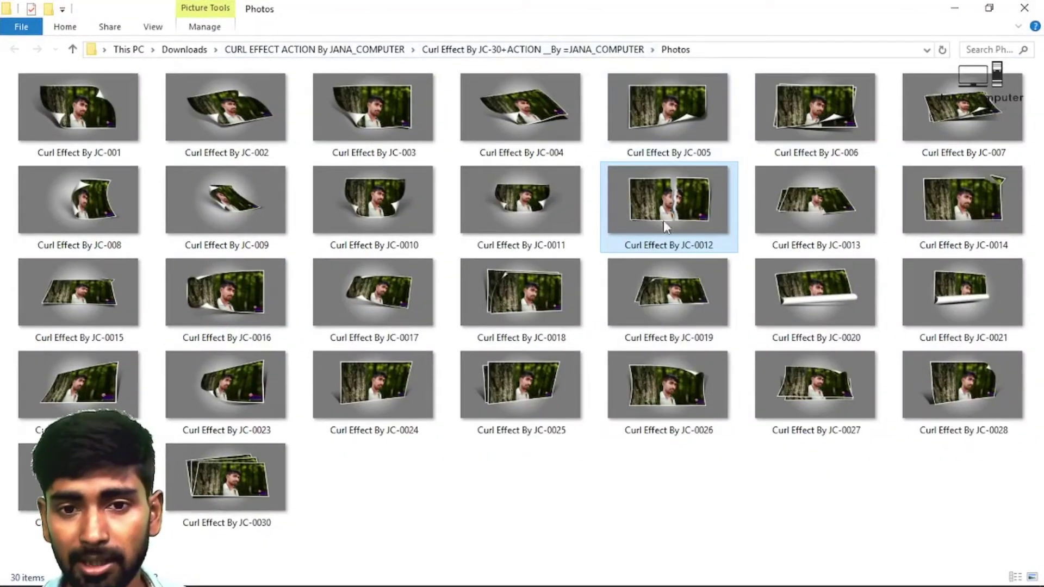
pyautogui.click(326, 432)
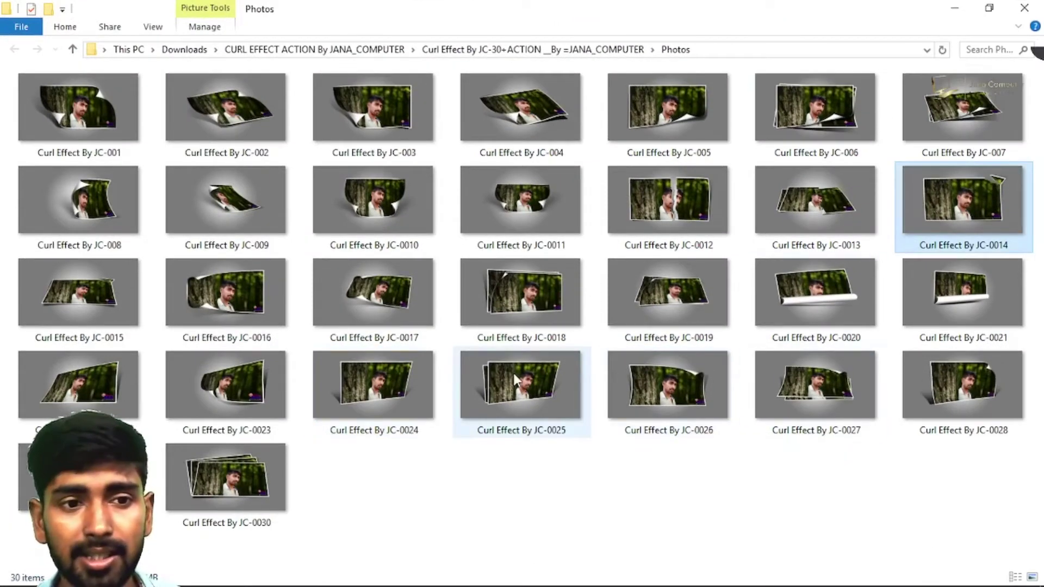
pyautogui.click(207, 407)
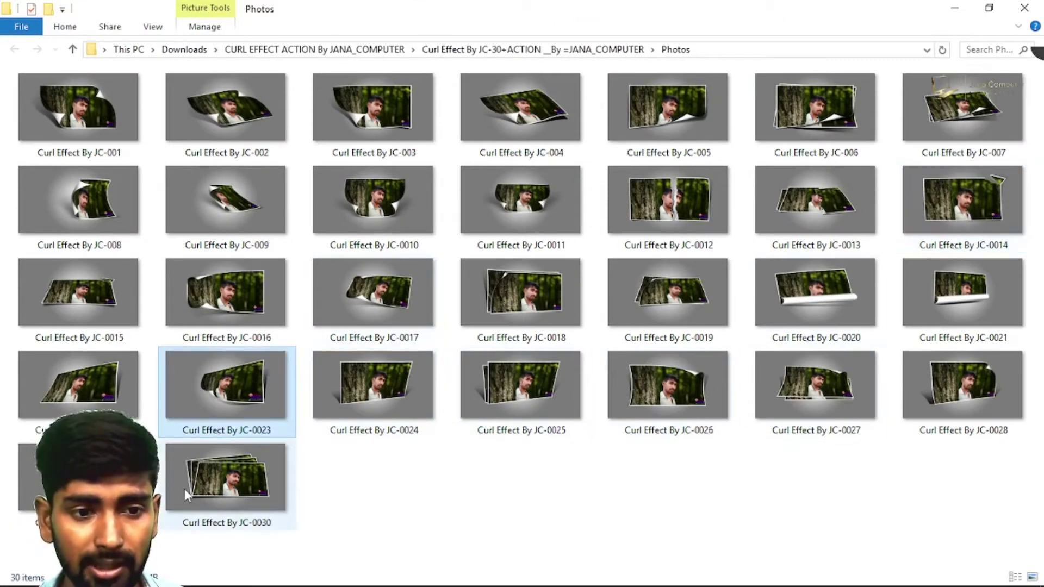
pyautogui.click(187, 505)
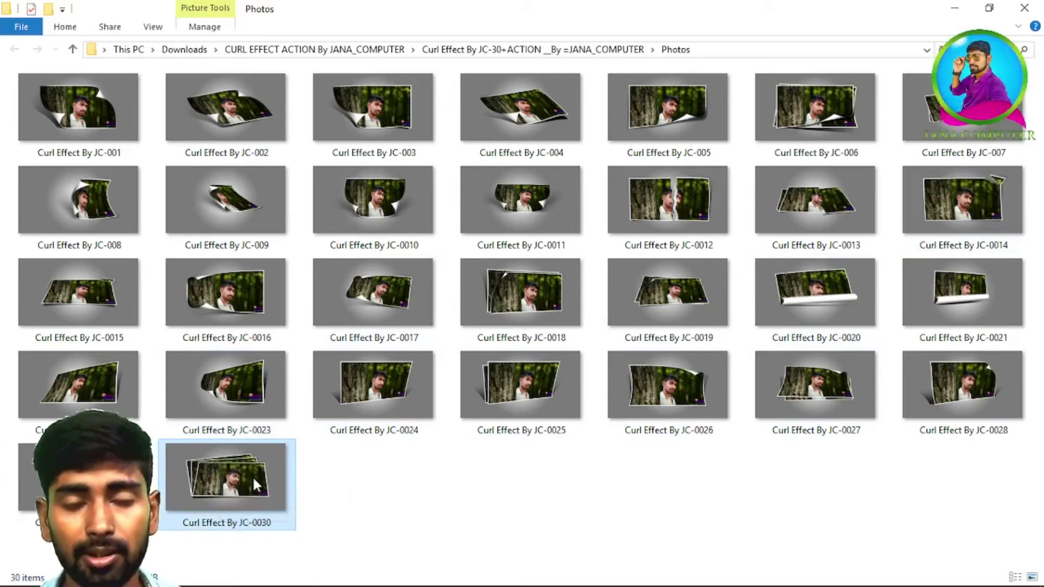
pyautogui.doubleClick(219, 484)
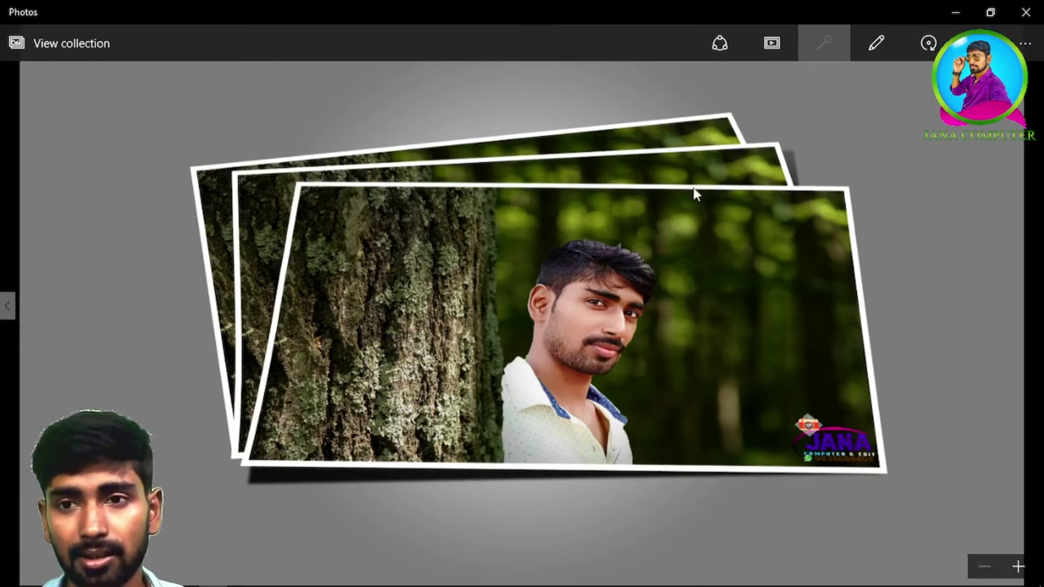
pyautogui.click(1025, 12)
pyautogui.click(972, 9)
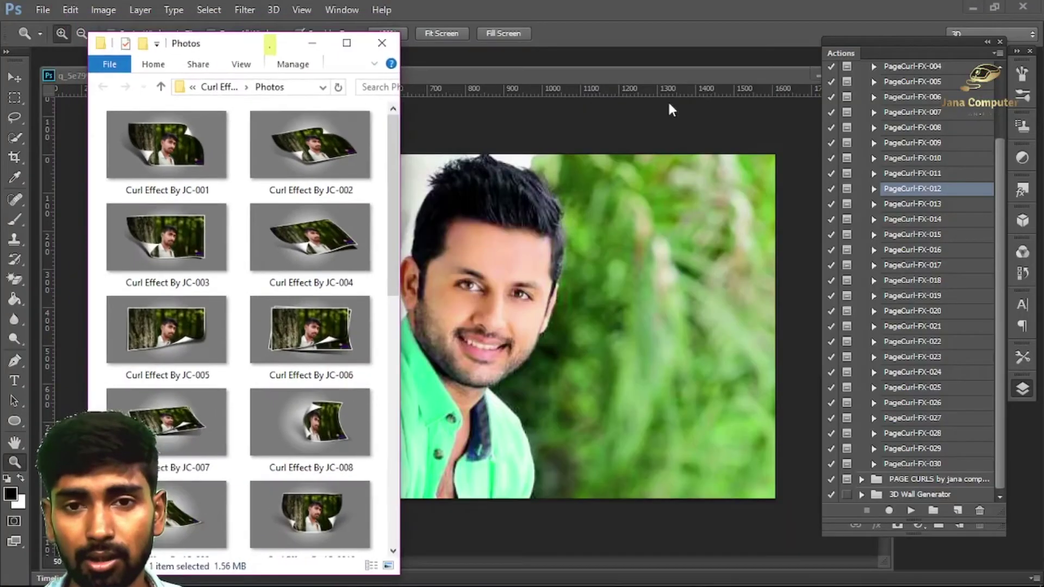
# Run the PageCurl-FX-030 stacked-photo action on the green-shirt portrait
pyautogui.click(643, 79)
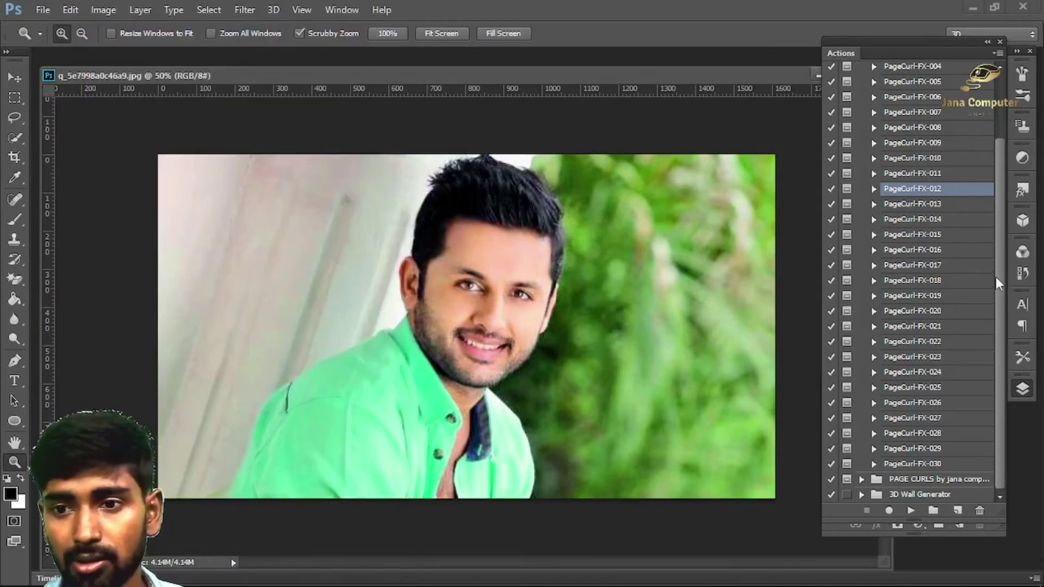
pyautogui.click(931, 465)
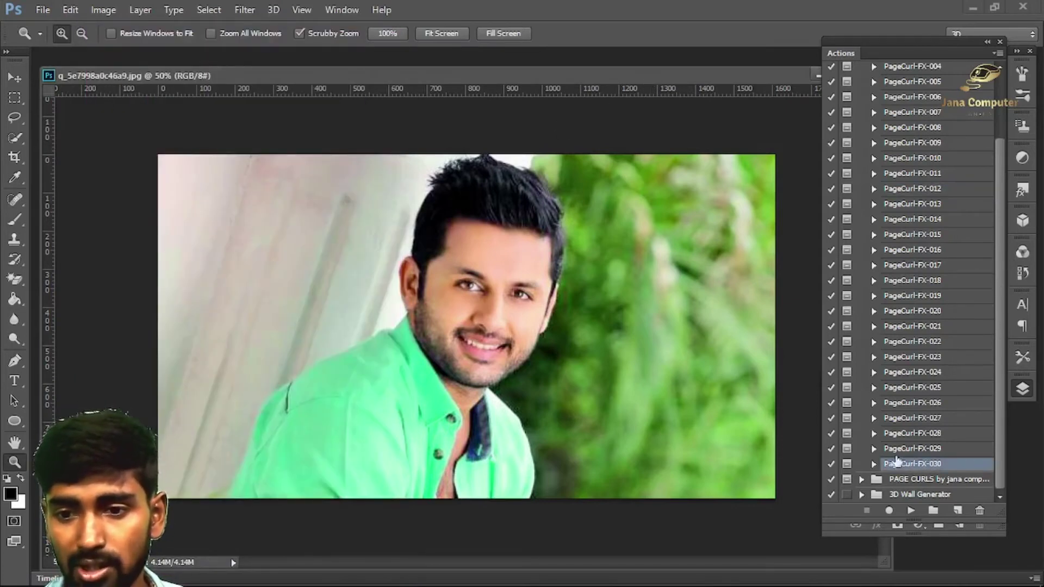
pyautogui.click(911, 510)
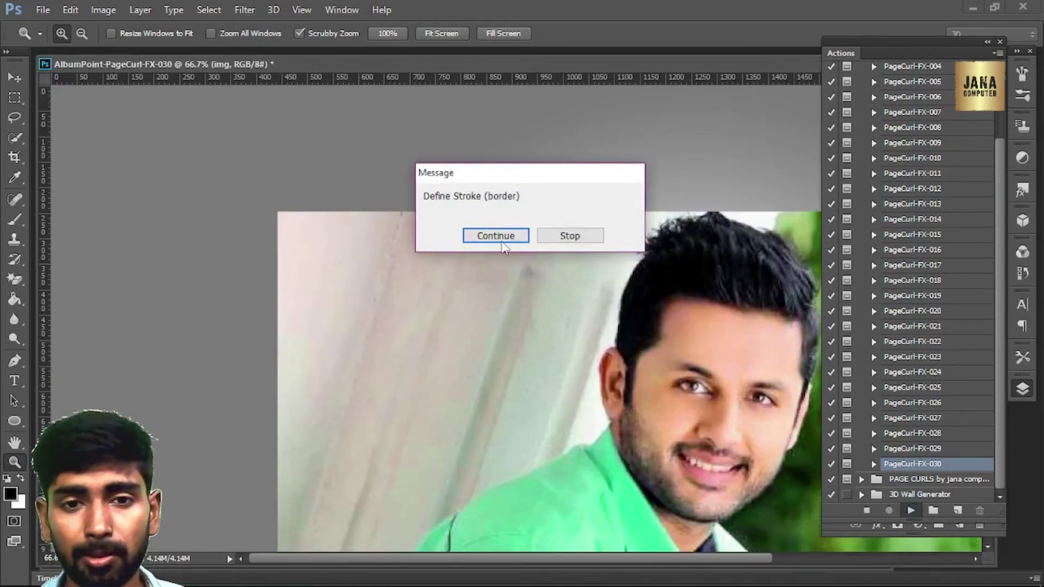
pyautogui.click(501, 237)
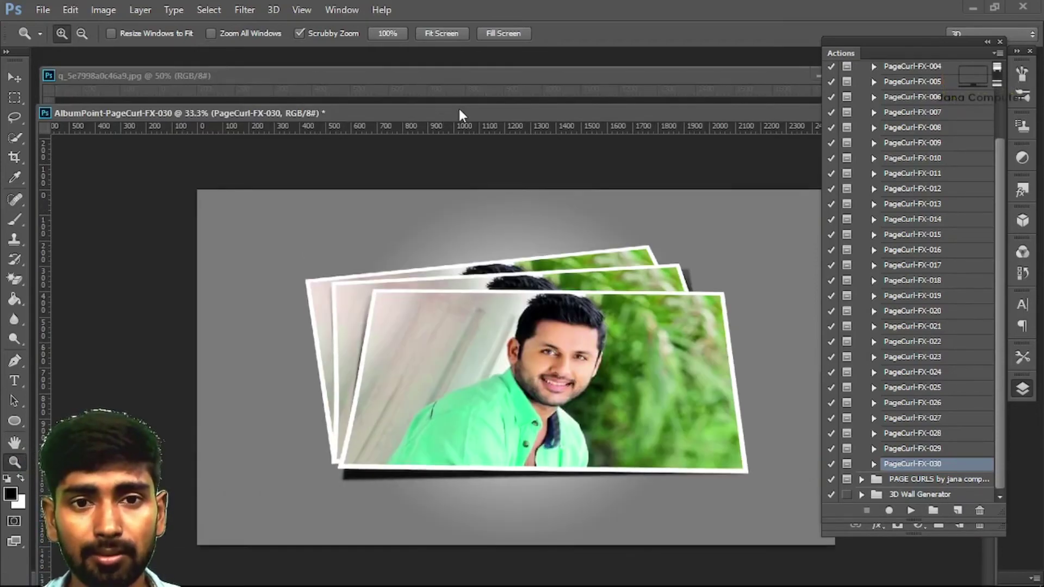
# Close the PageCurl-FX-030 result document without saving
pyautogui.rightClick(459, 110)
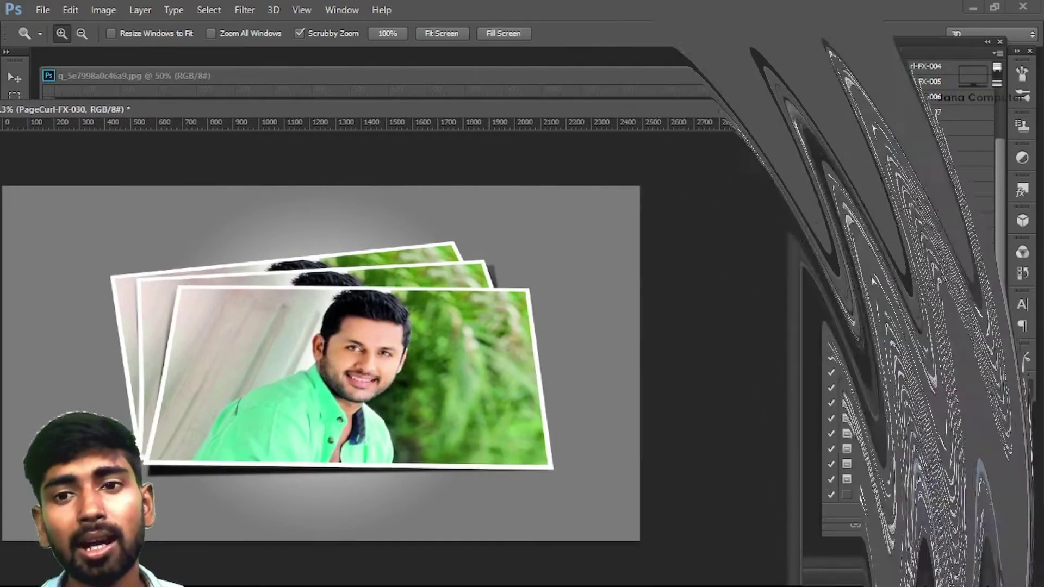
pyautogui.click(780, 107)
pyautogui.click(564, 237)
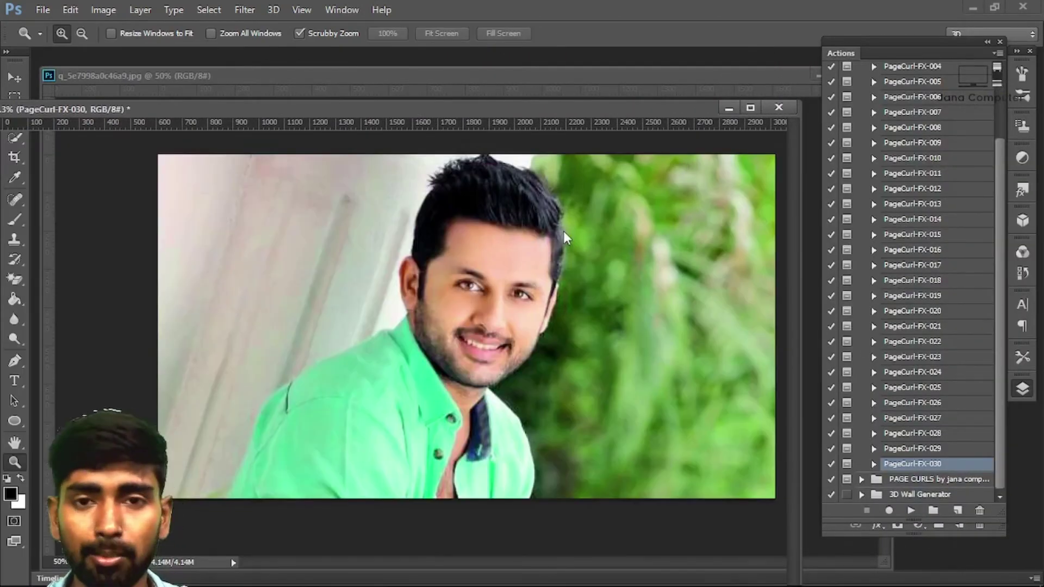
# Close the leftover result window and open the blue-top woman's portrait
pyautogui.click(788, 106)
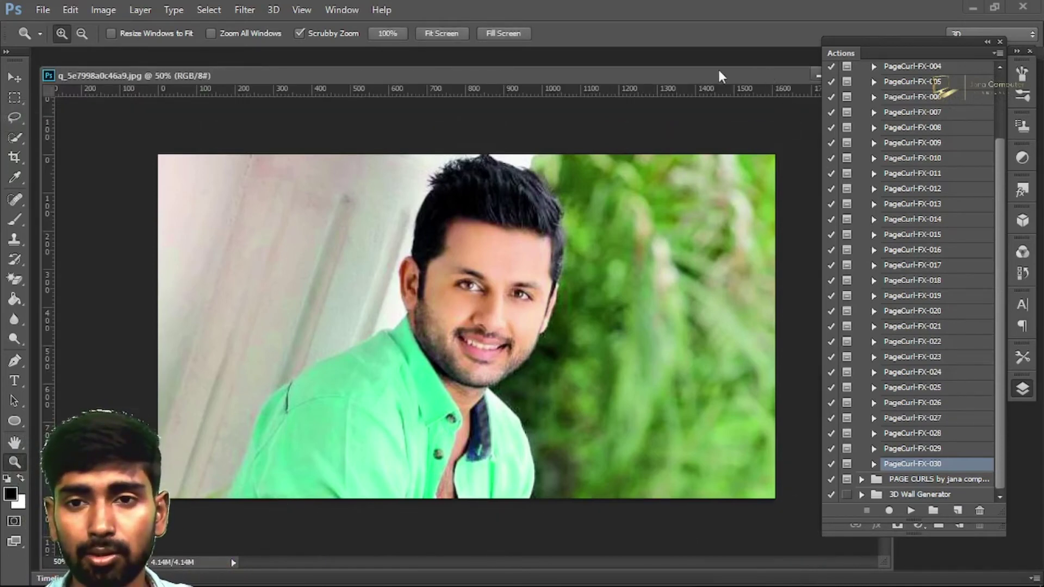
pyautogui.moveTo(748, 75); pyautogui.dragTo(641, 74)
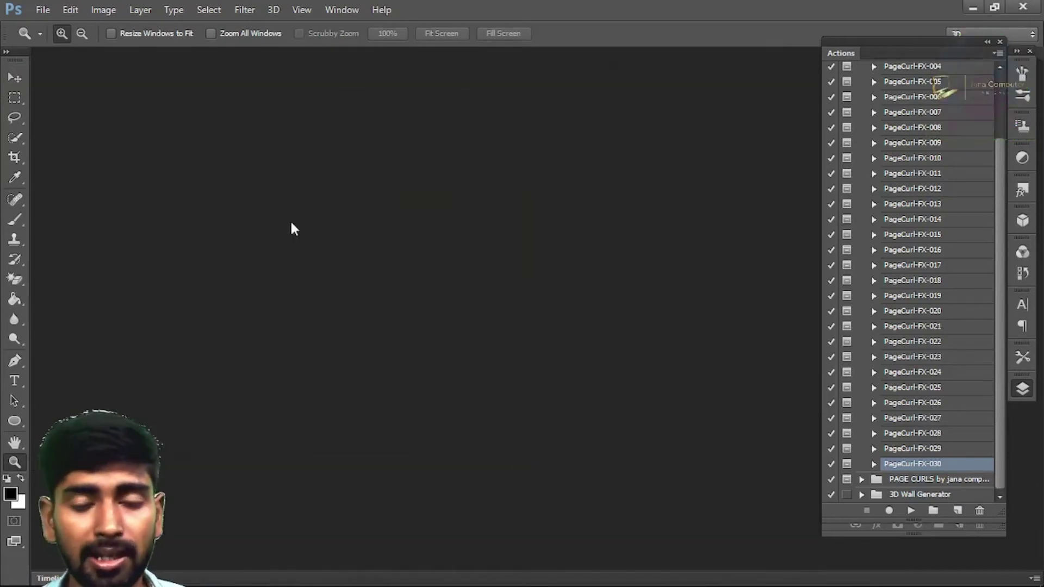
pyautogui.doubleClick(289, 220)
pyautogui.doubleClick(190, 225)
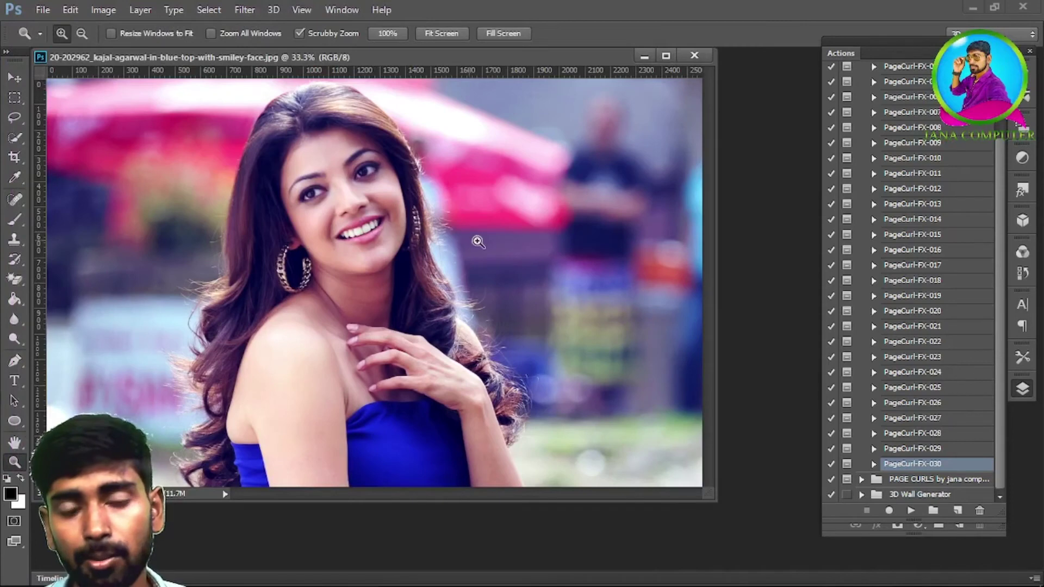
# Apply the PageCurl-FX-006 page-curl action to the blue-top portrait with the Move tool selected
pyautogui.click(14, 80)
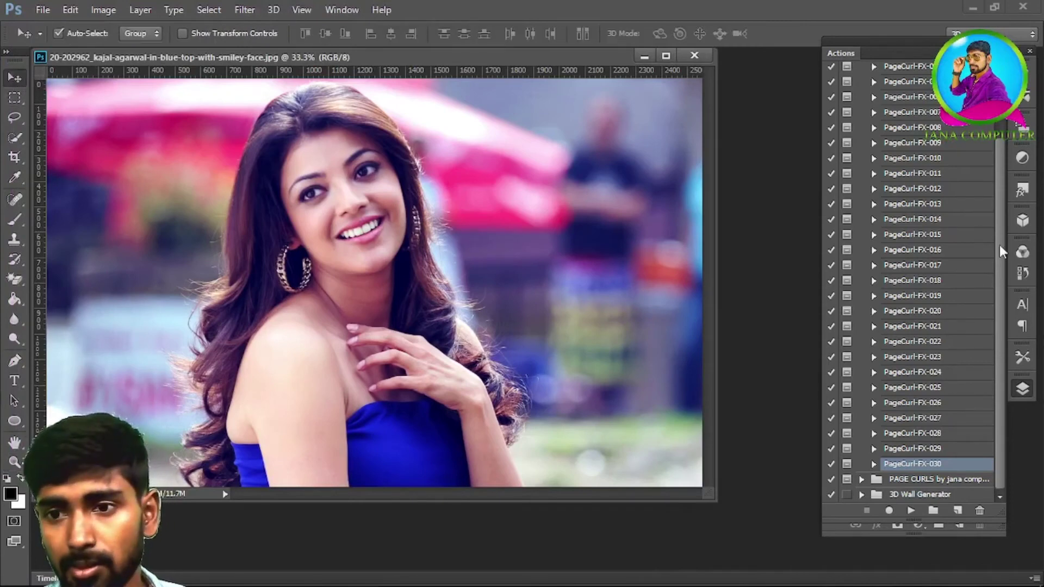
pyautogui.moveTo(1000, 247); pyautogui.dragTo(995, 163)
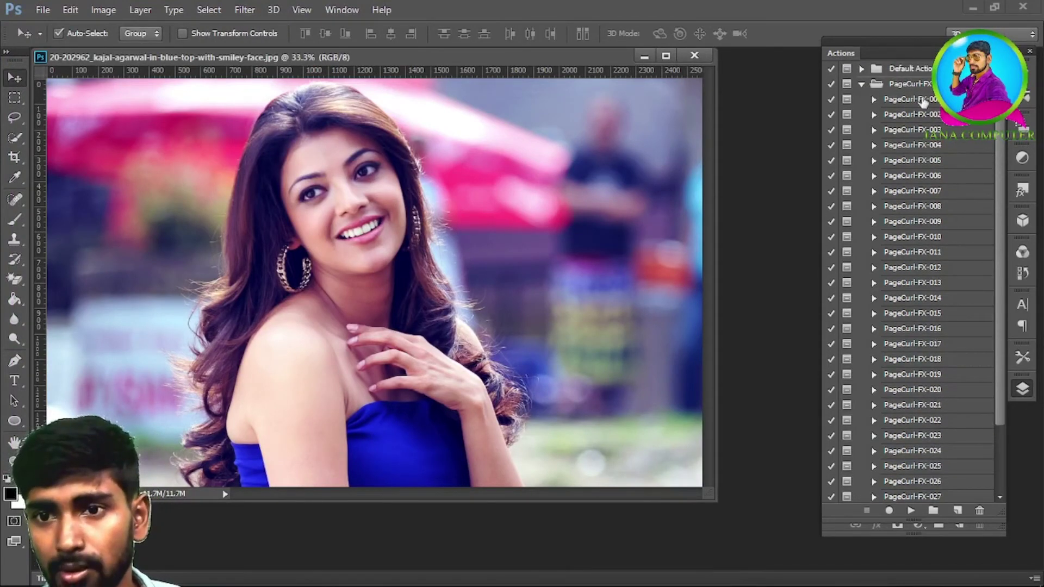
pyautogui.click(912, 175)
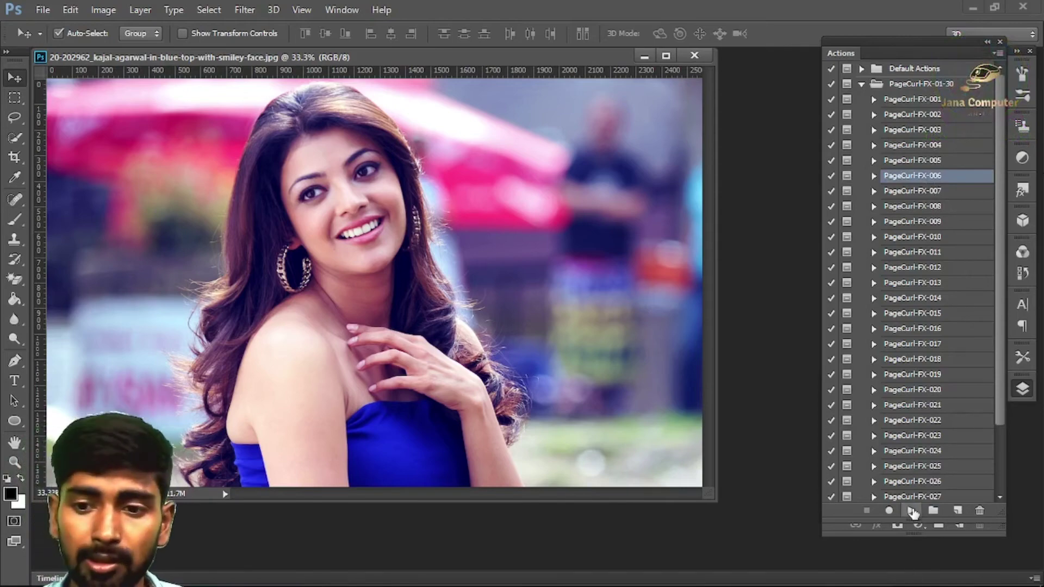
pyautogui.click(911, 513)
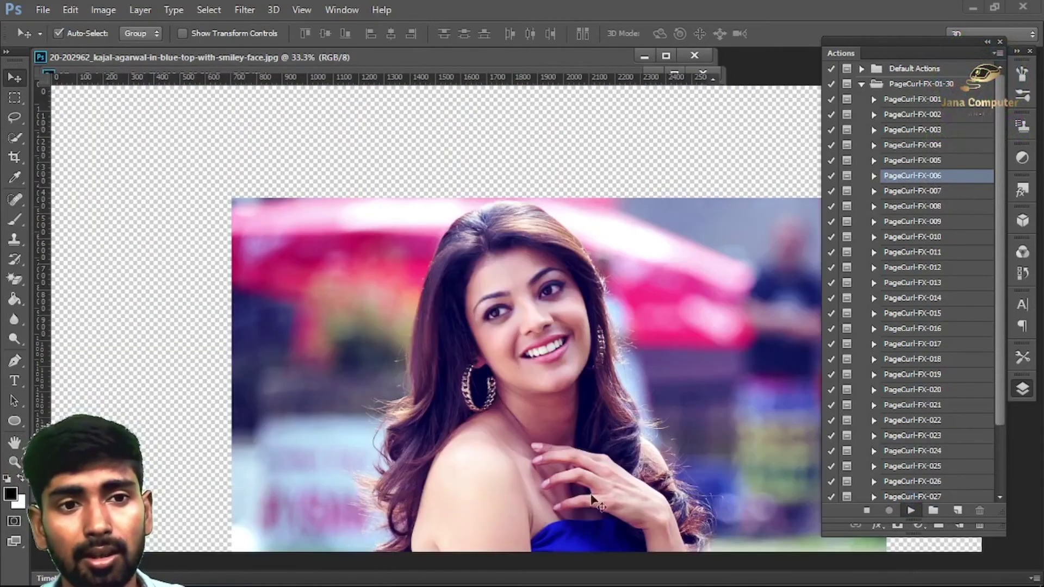
pyautogui.click(496, 234)
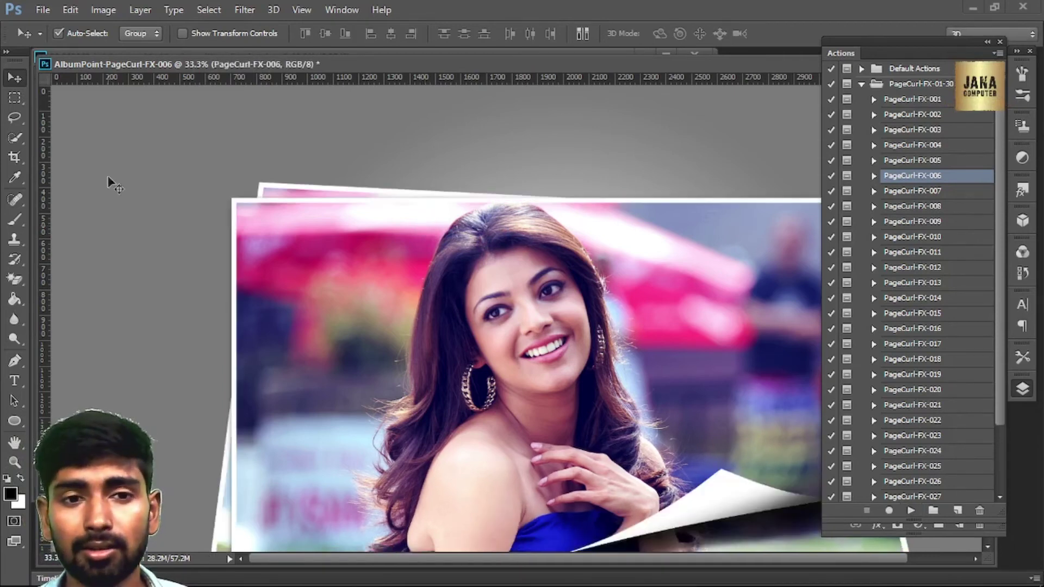
# Zoom out to 25% to show the whole PageCurl-FX-006 composite, nudging the window left
pyautogui.click(14, 462)
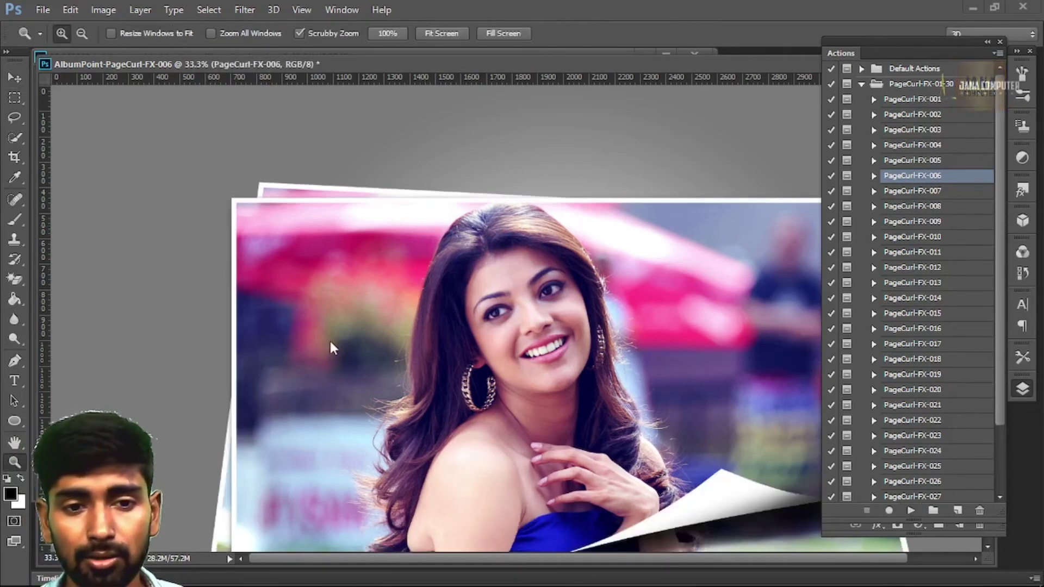
pyautogui.click(293, 334)
pyautogui.keyDown('alt'); pyautogui.click(245, 105); pyautogui.keyUp('alt')
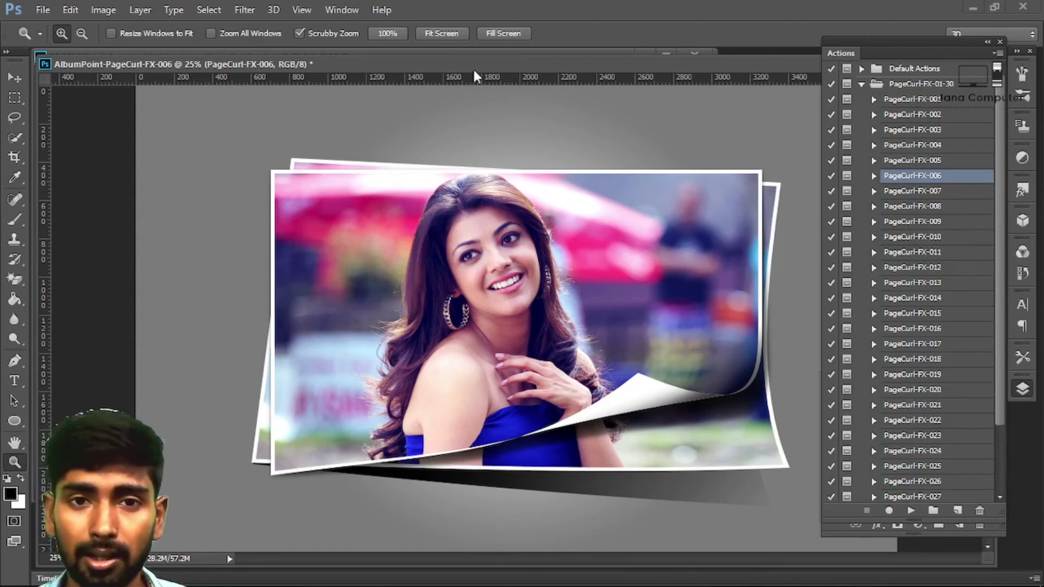
pyautogui.moveTo(471, 67); pyautogui.dragTo(461, 63)
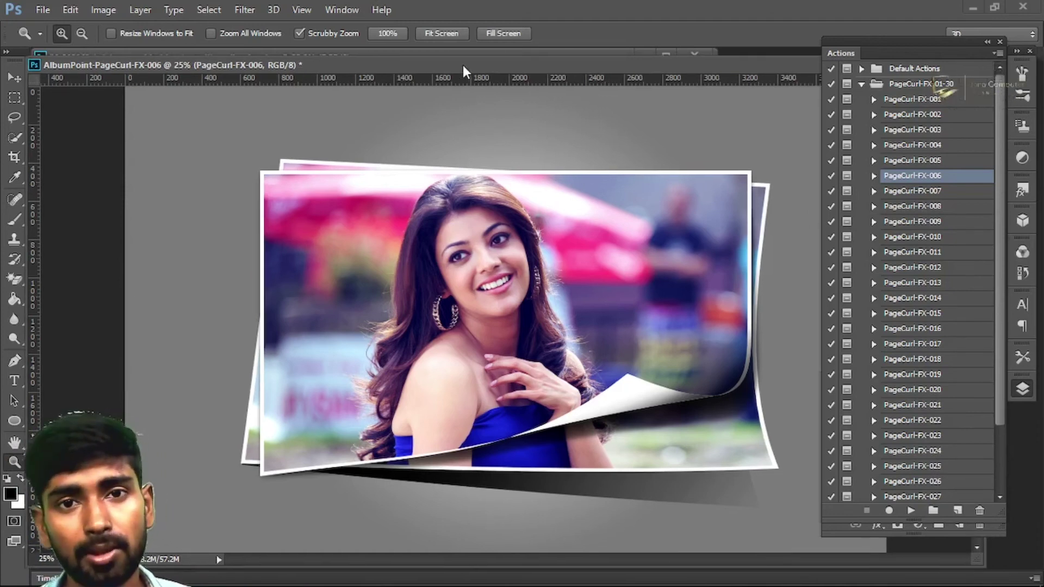